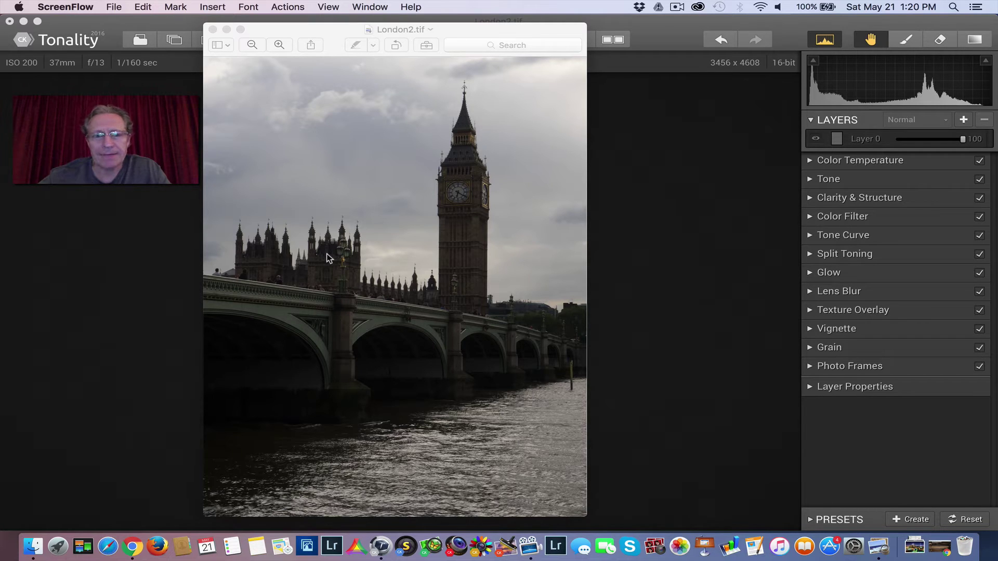
# - Close London2.tif in Preview to reveal its black-and-white version in Tonality CK
pyautogui.click(212, 29)
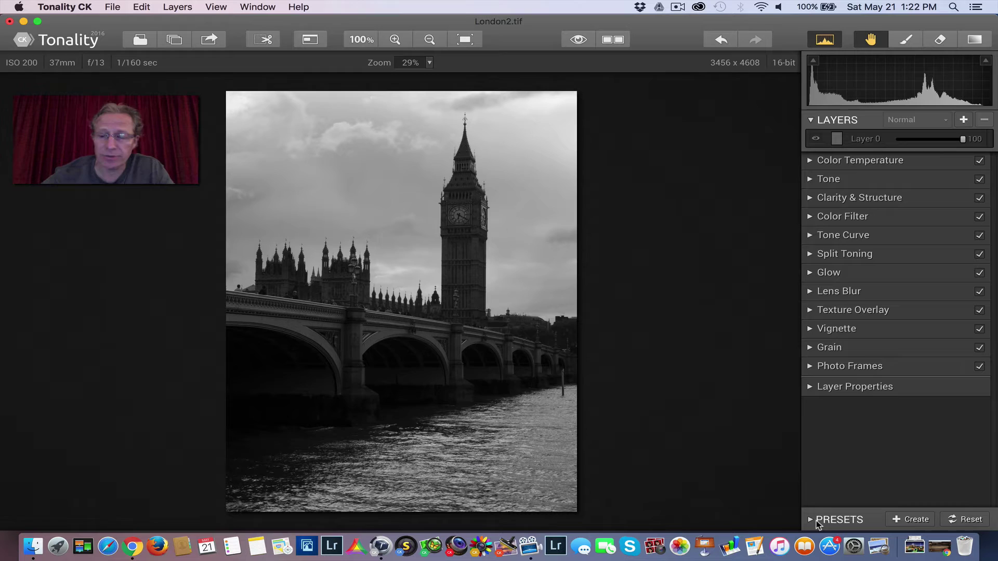
# - Try the Architecture presets Madrid and Barcelona on the photo
pyautogui.click(817, 522)
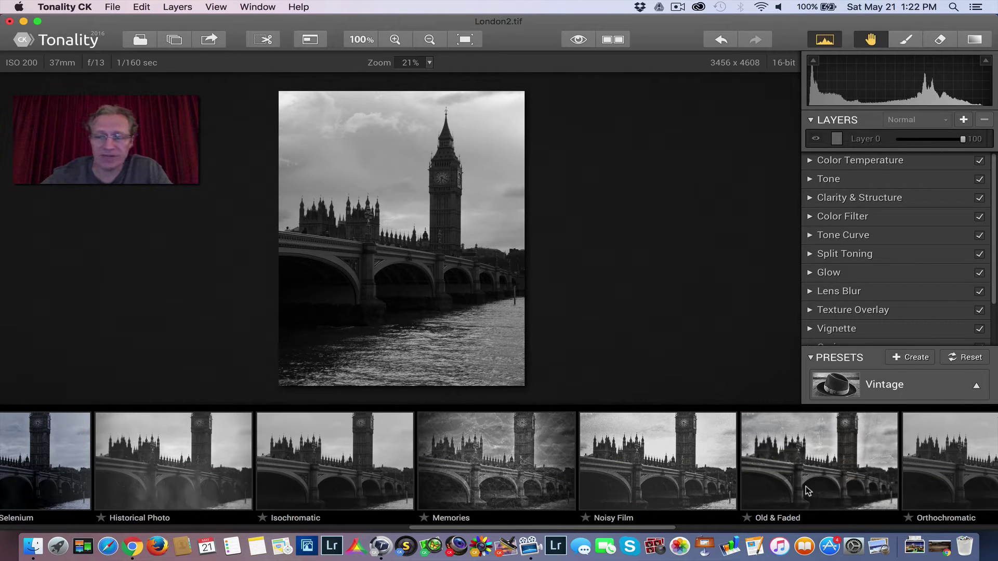
pyautogui.hscroll(-1, 685, 481)
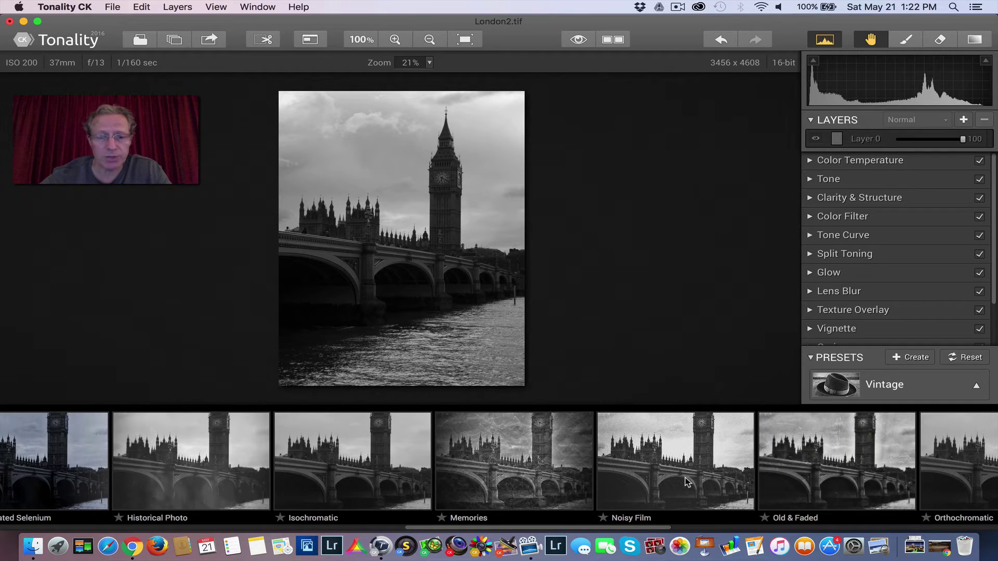
pyautogui.click(848, 395)
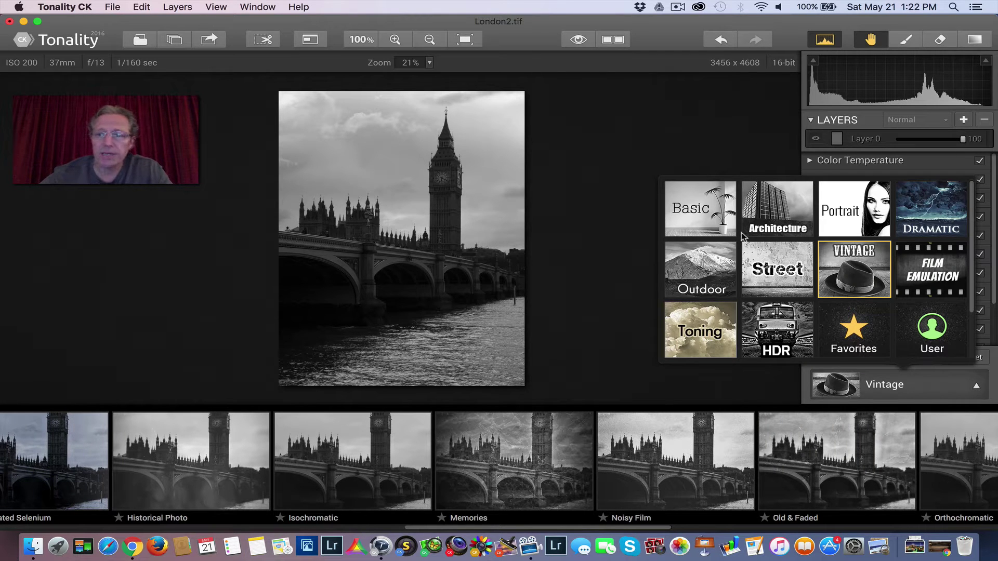
pyautogui.click(778, 214)
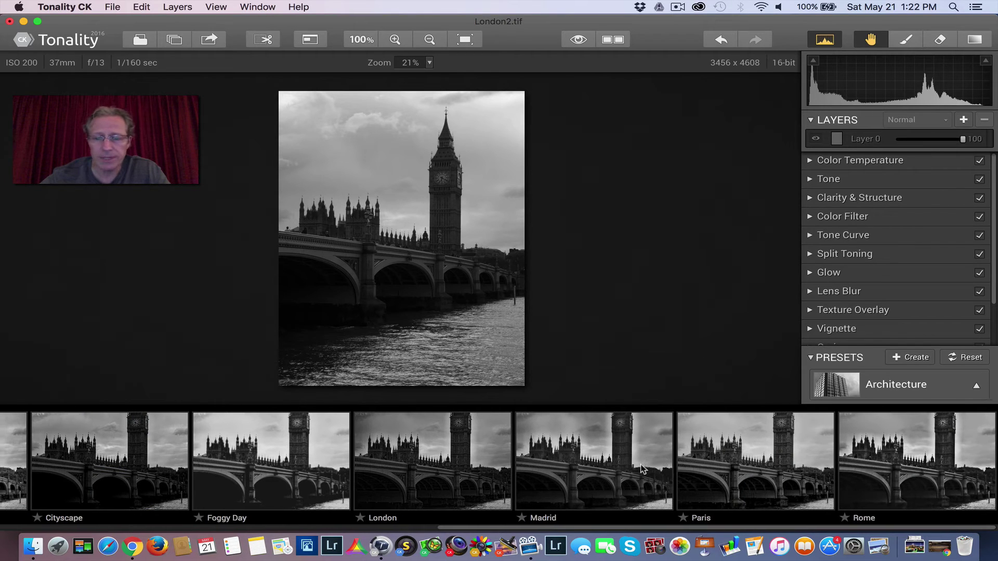
pyautogui.click(602, 469)
pyautogui.hscroll(-10, 395, 473)
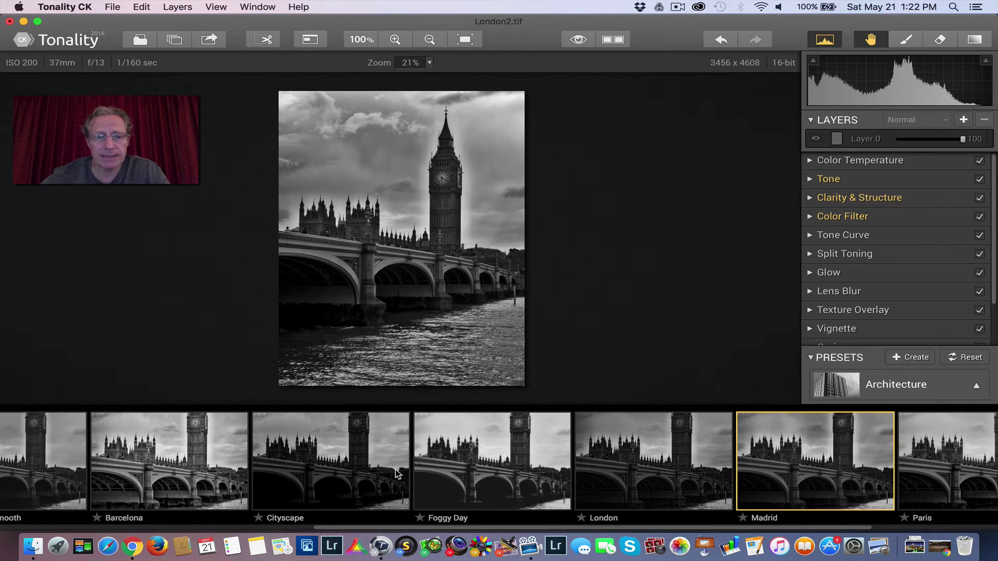
pyautogui.click(394, 473)
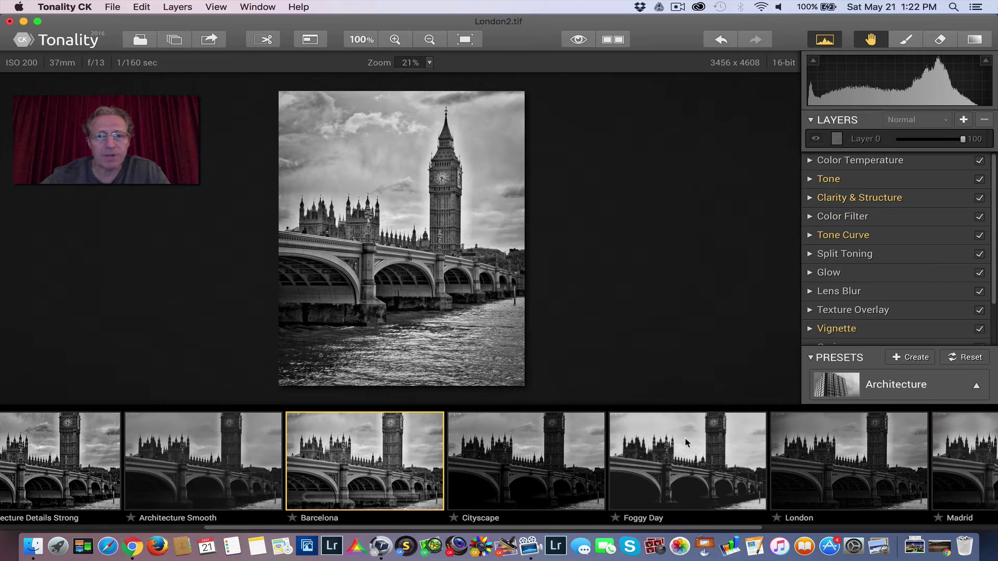
# - Try the Dramatic presets Baby Blues, 300 Bright and 300, settling on Detailed & Grungy
pyautogui.click(854, 385)
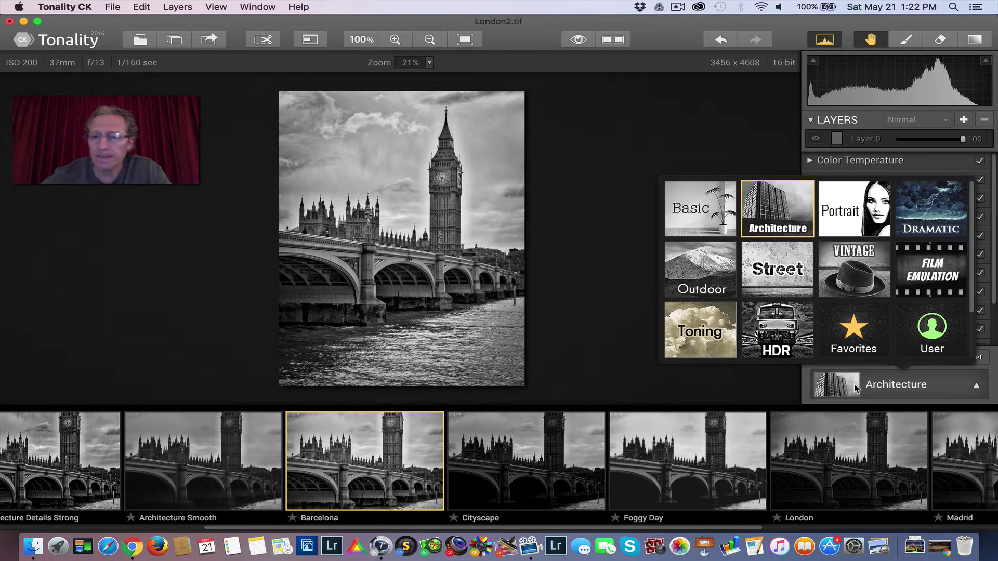
pyautogui.click(930, 216)
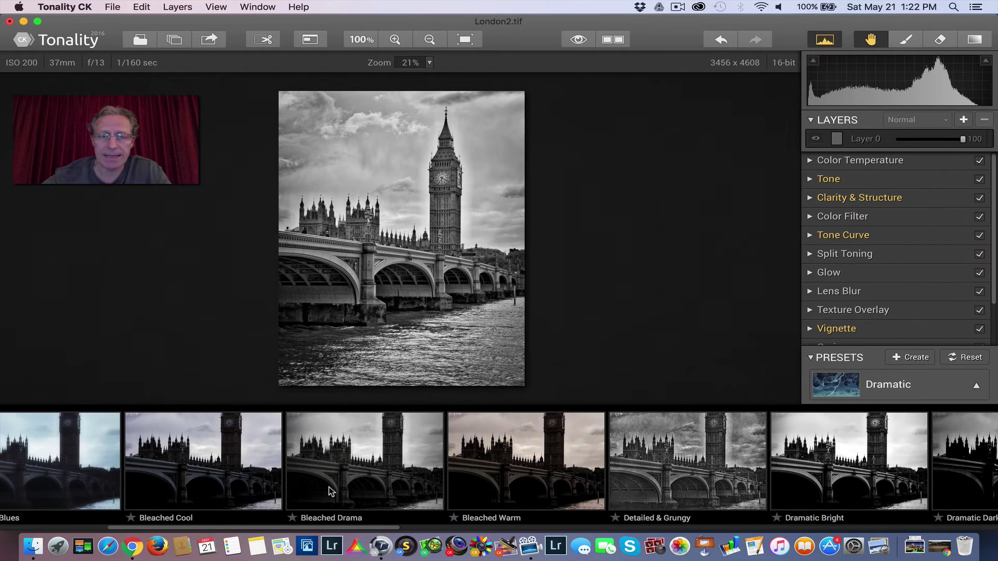
pyautogui.hscroll(-8, 325, 484)
pyautogui.click(403, 466)
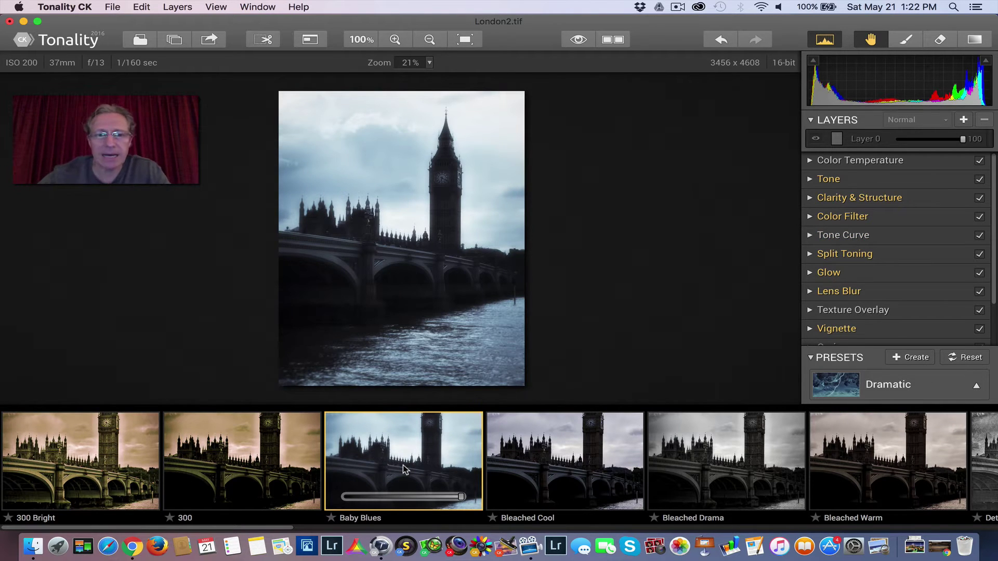
pyautogui.click(73, 468)
pyautogui.click(240, 451)
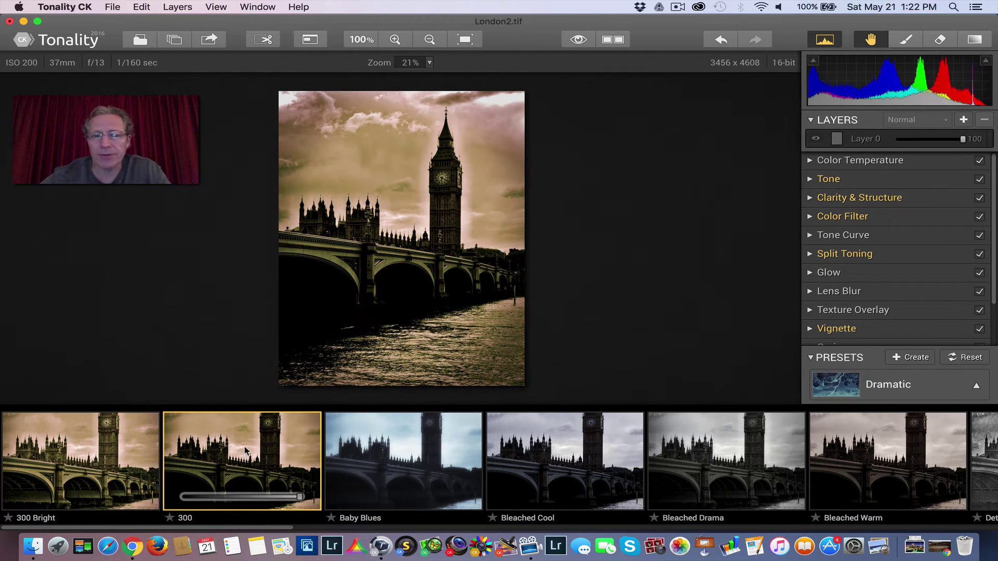
pyautogui.hscroll(8, 547, 474)
pyautogui.hscroll(3, 546, 474)
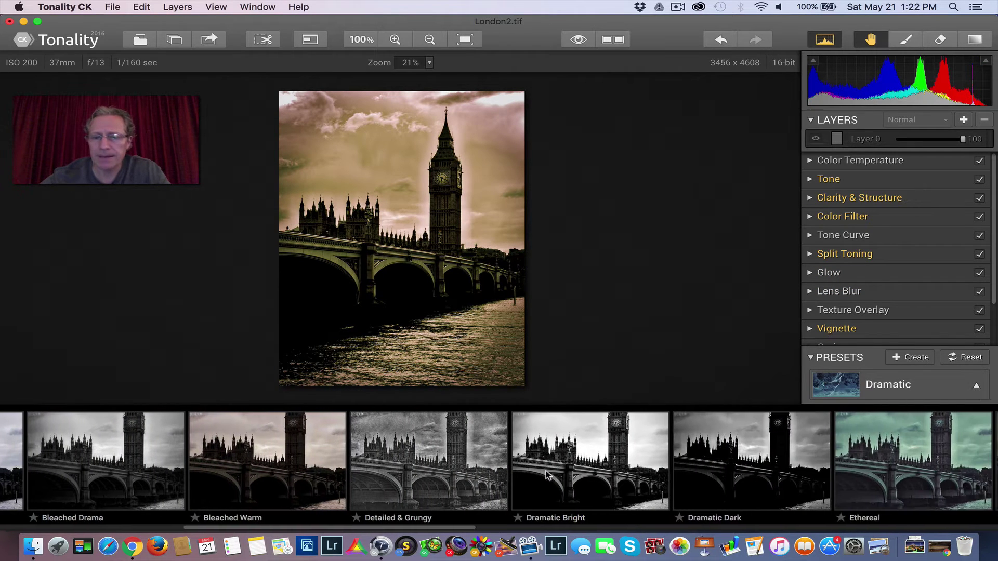
pyautogui.click(409, 470)
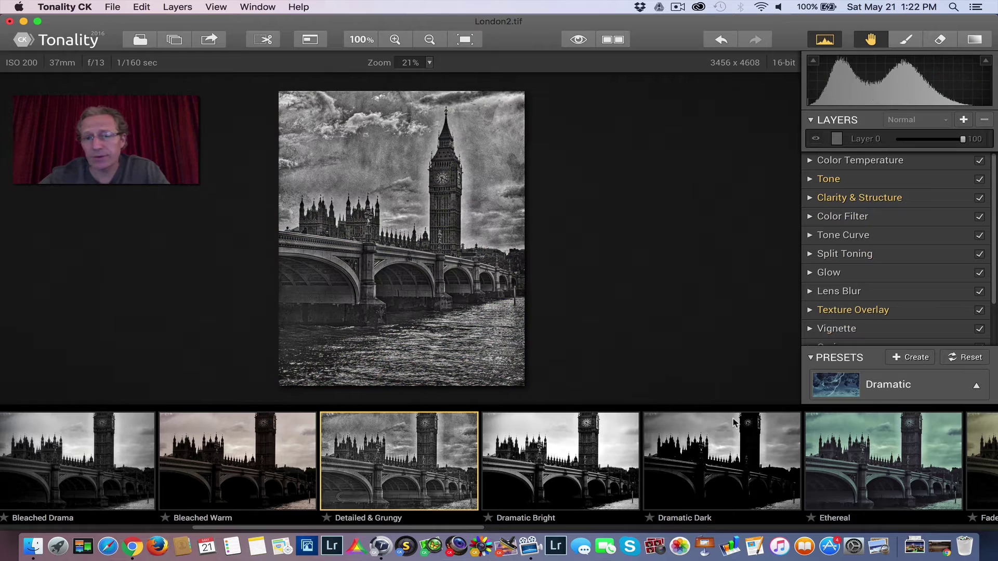
# - Browse the Toning presets such as Cyanotype, Creamtype and Gold & Selenium
pyautogui.hscroll(6, 754, 501)
pyautogui.hscroll(4, 754, 499)
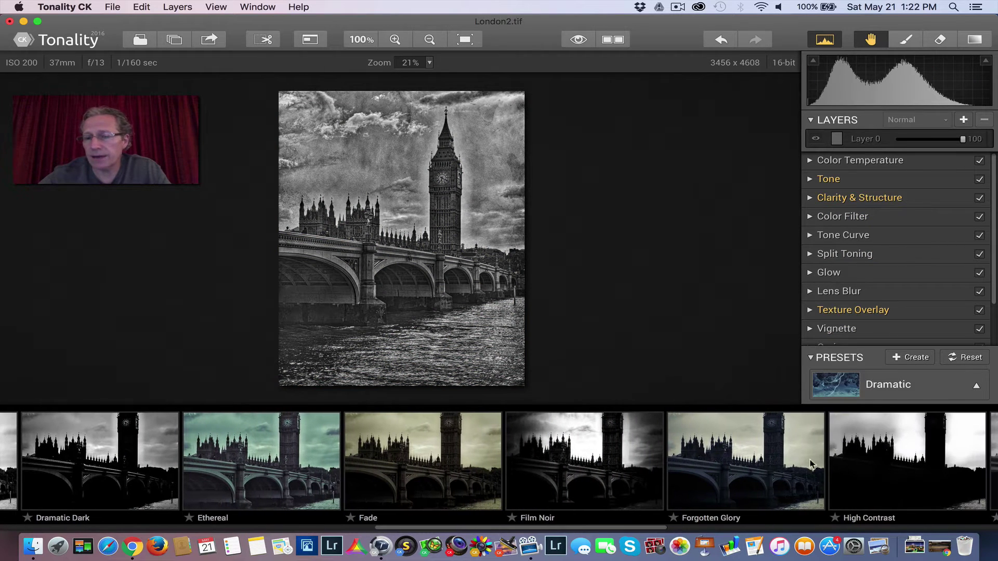
pyautogui.click(841, 383)
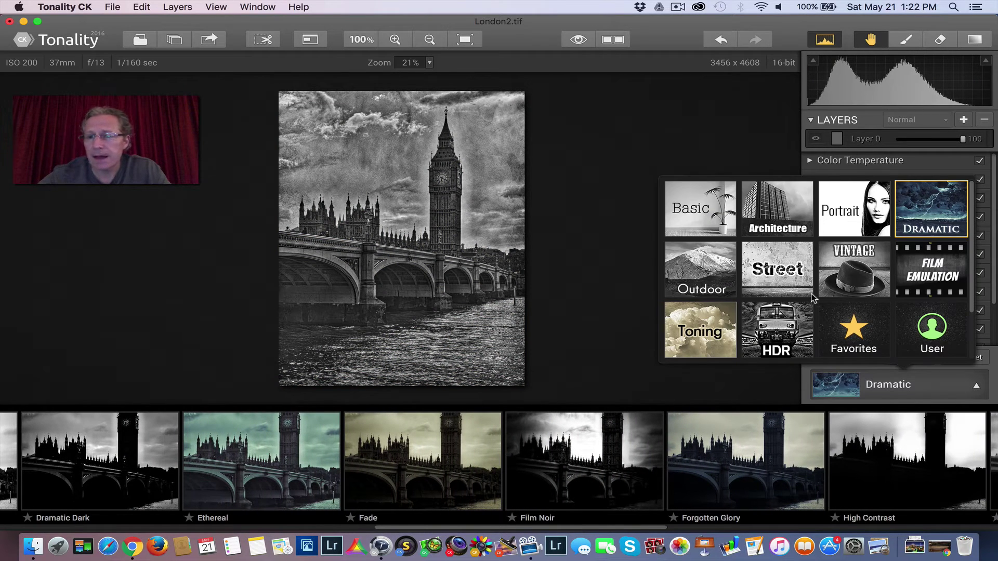
pyautogui.click(706, 339)
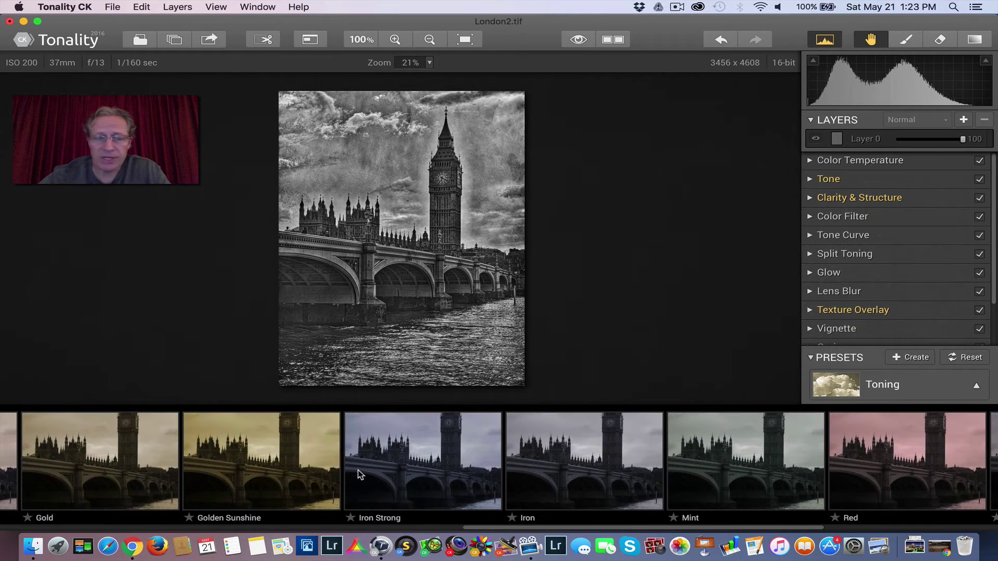
pyautogui.hscroll(-10, 358, 473)
pyautogui.hscroll(-7, 357, 473)
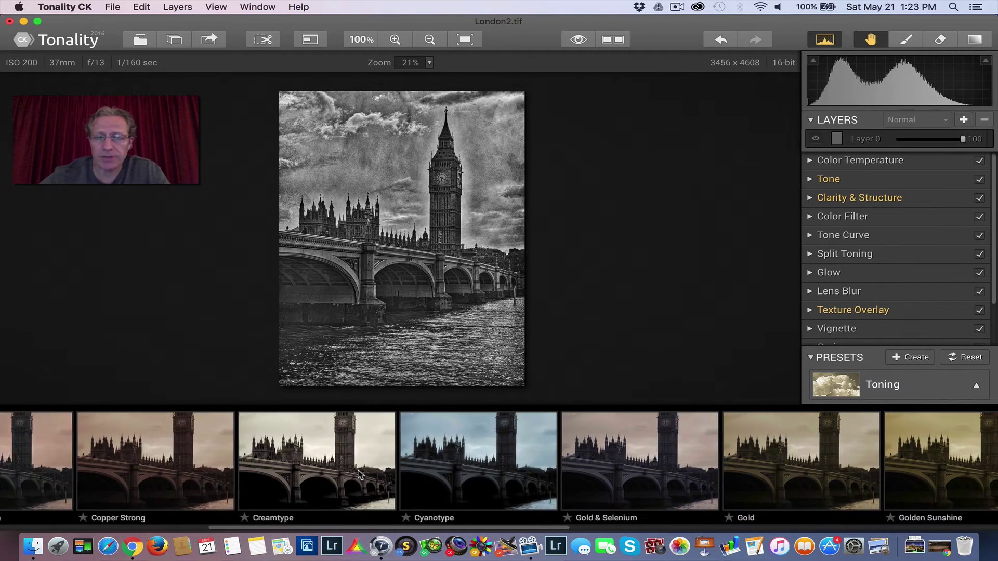
pyautogui.hscroll(-3, 358, 473)
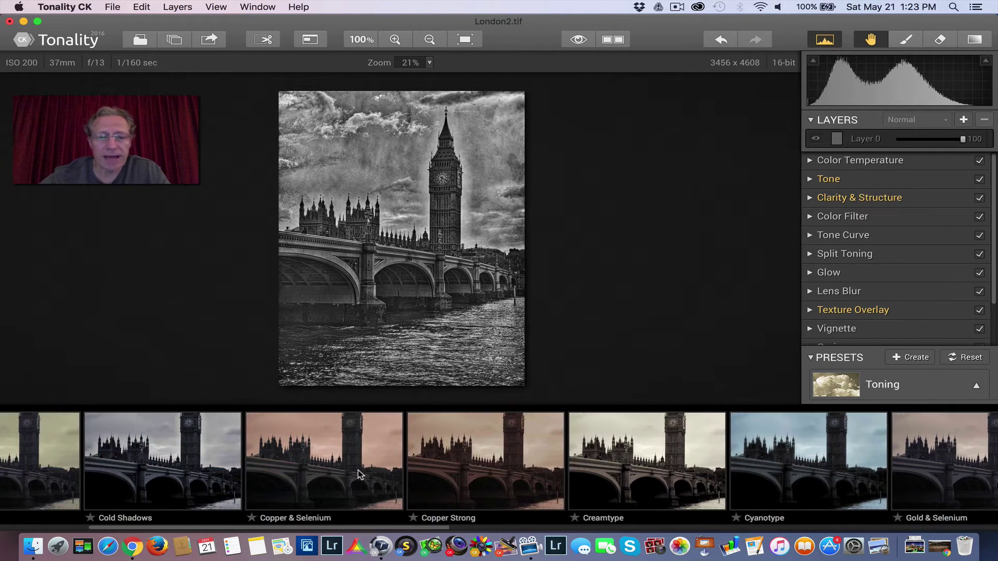
pyautogui.hscroll(9, 358, 473)
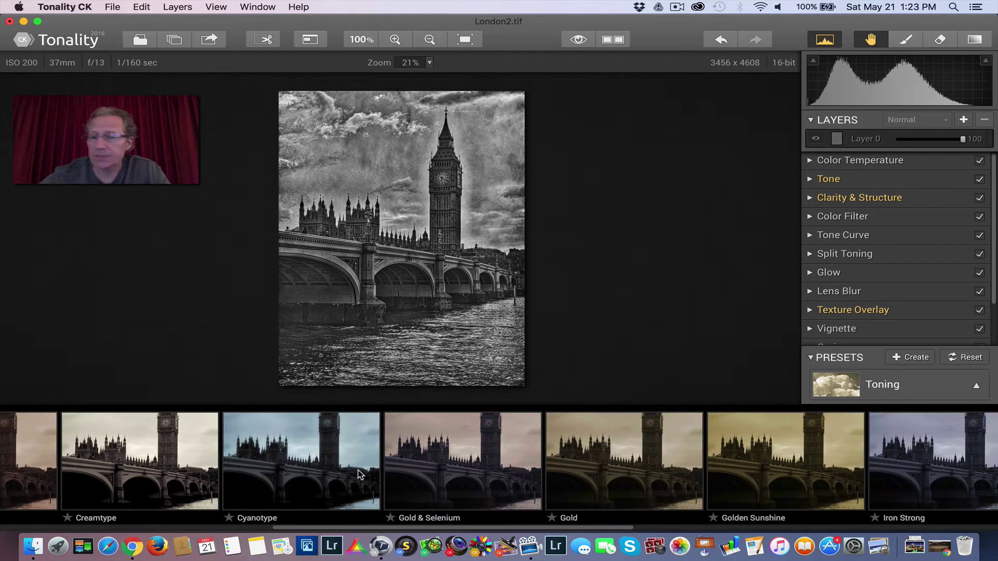
pyautogui.click(844, 385)
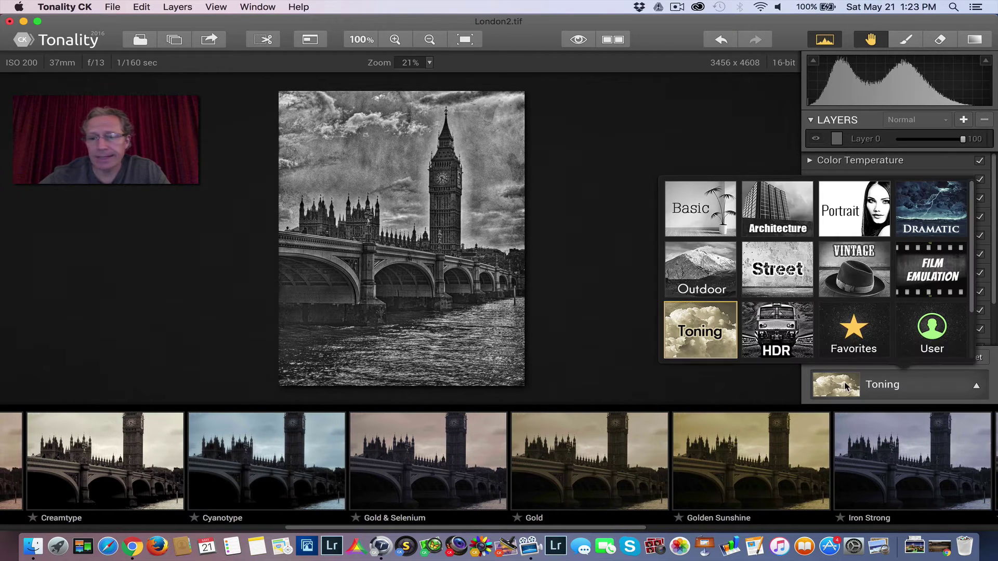
# - Apply the Vintage Memories preset, compare it at 0 strength, then restore it to 100
pyautogui.click(854, 289)
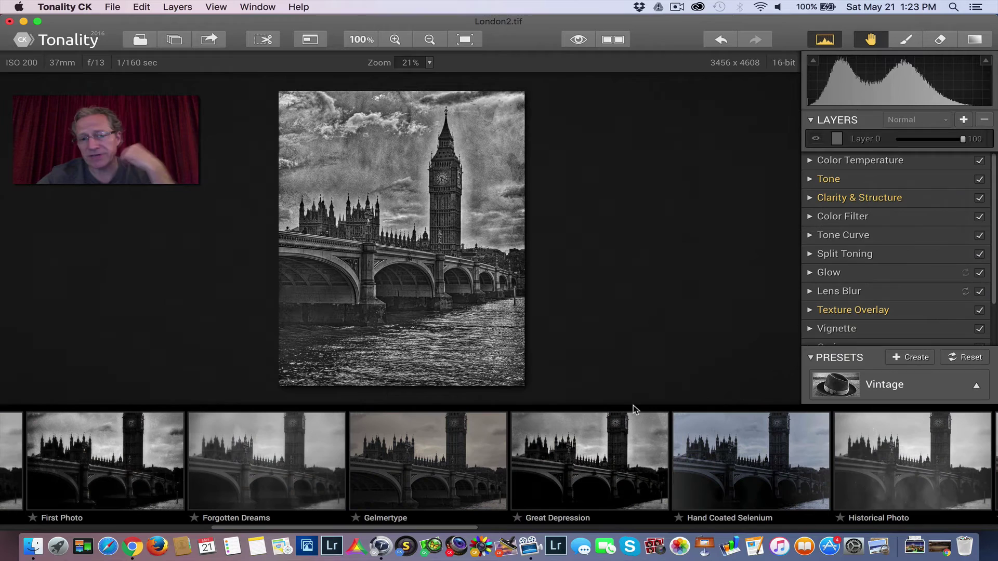
pyautogui.hscroll(3, 370, 482)
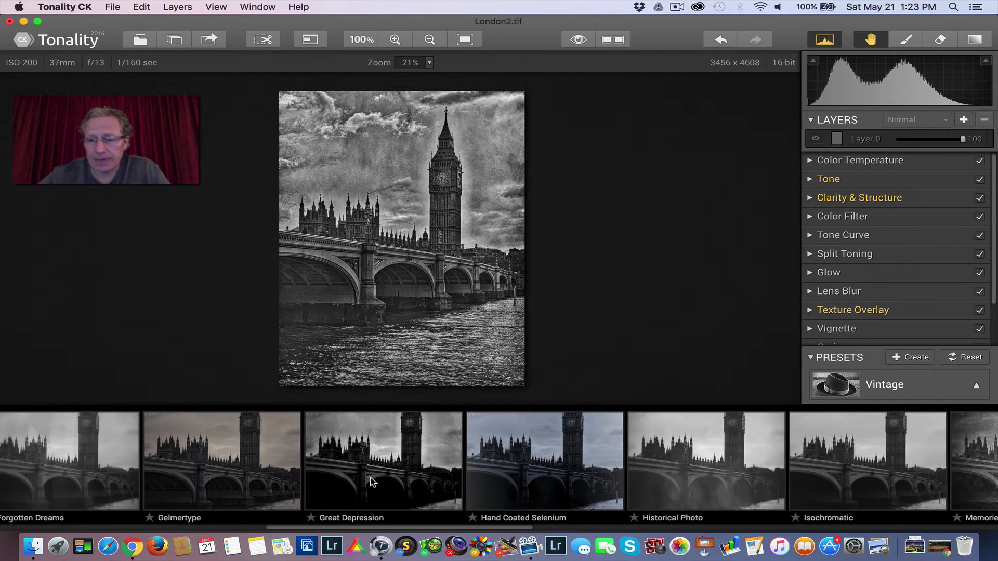
pyautogui.hscroll(3, 370, 482)
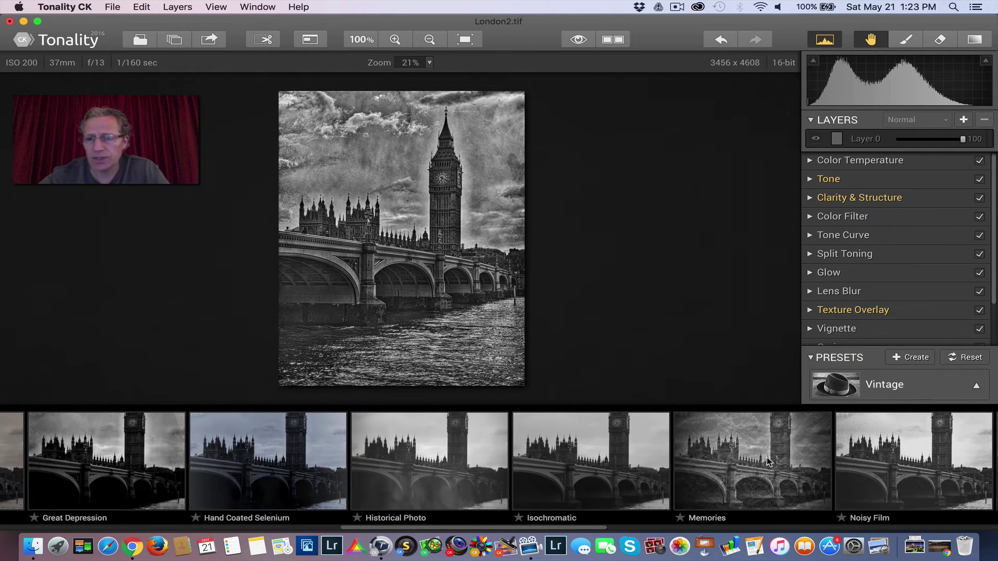
pyautogui.click(767, 461)
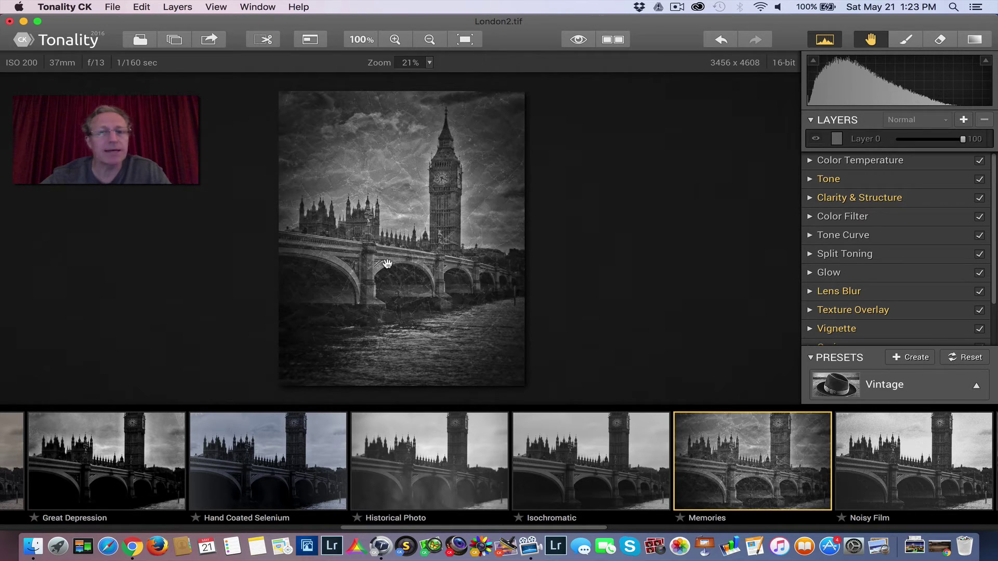
pyautogui.moveTo(785, 475)
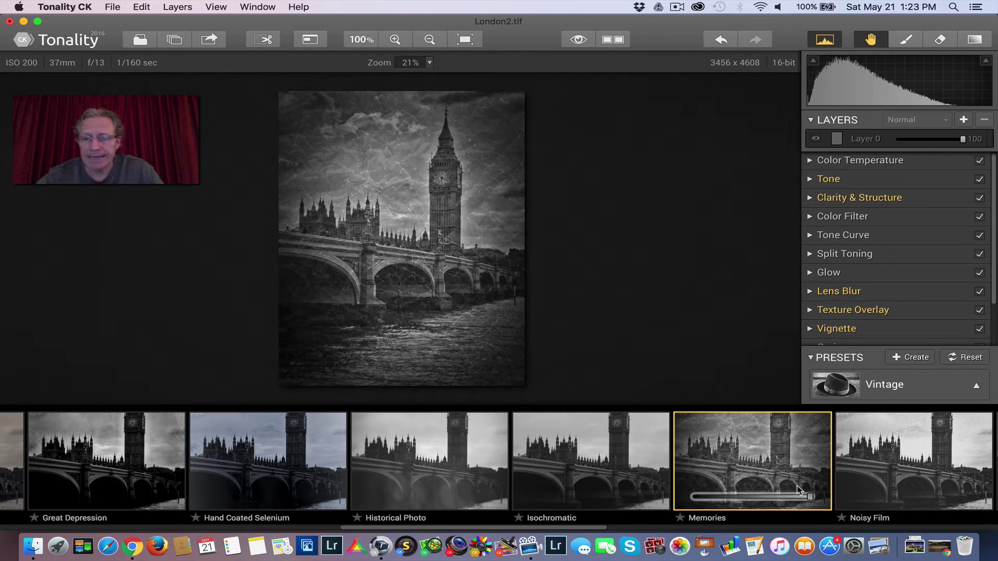
pyautogui.moveTo(812, 498); pyautogui.dragTo(680, 500)
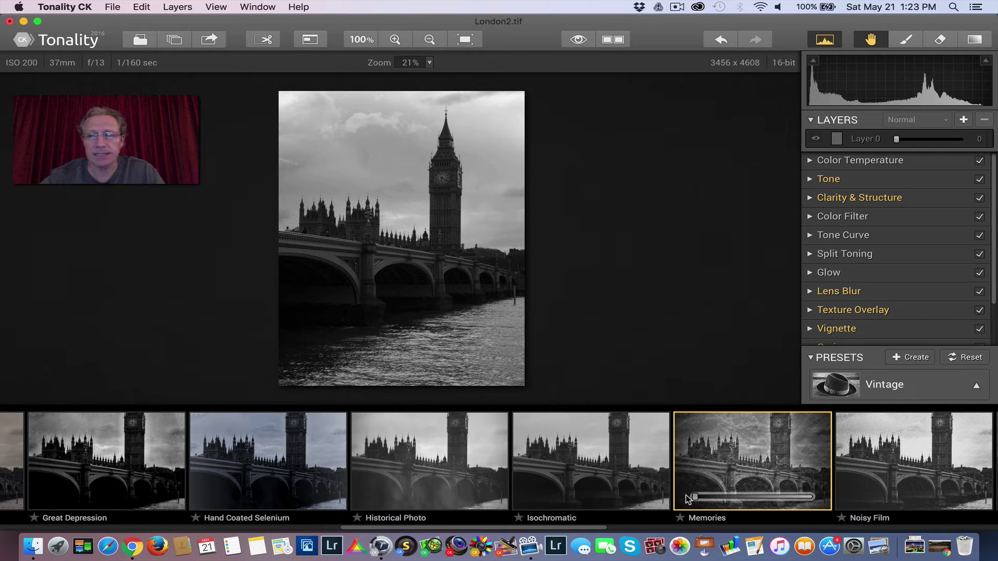
pyautogui.moveTo(685, 495); pyautogui.dragTo(827, 491)
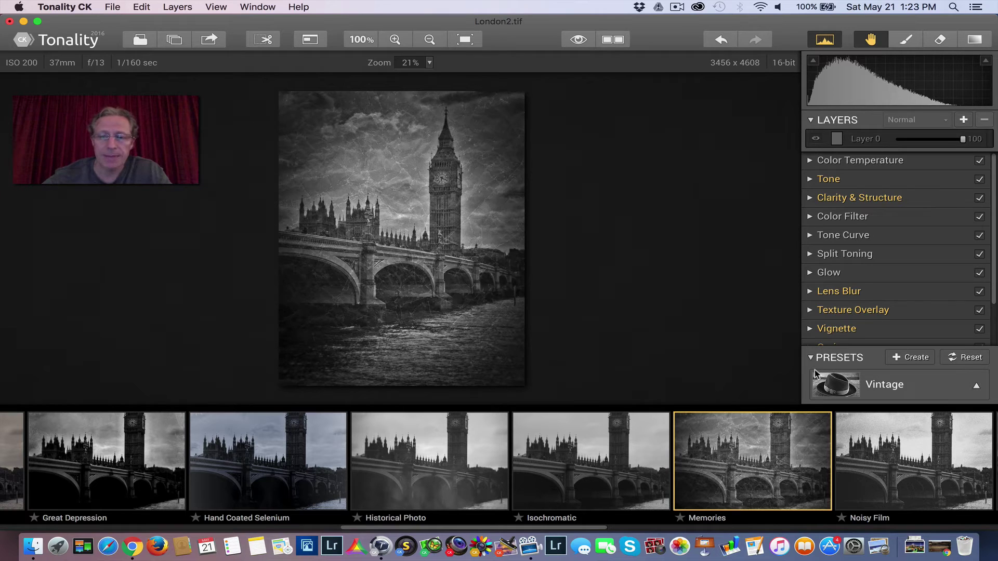
# - Hide the presets to show Memories' adjustments: Tone, Clarity & Structure, Lens Blur, Texture Overlay, Vignette, Grain
pyautogui.click(812, 355)
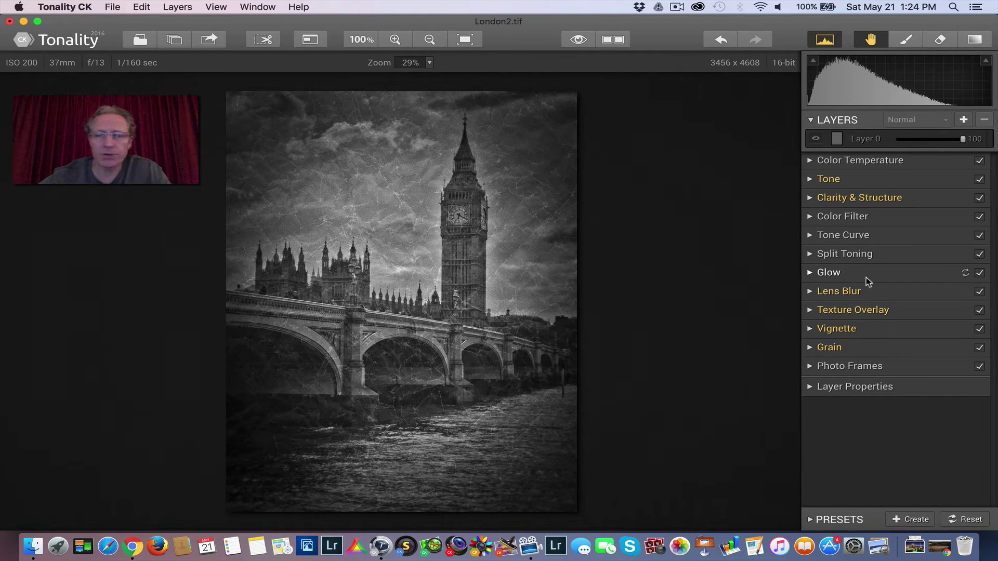
# - Lower the Grain Amount to about +18 after comparing it at +100
pyautogui.click(873, 350)
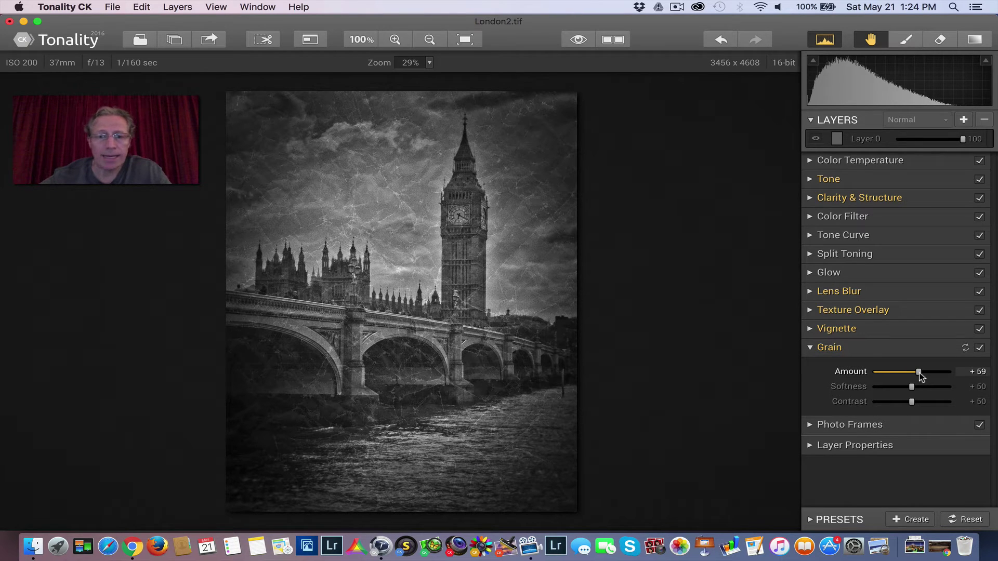
pyautogui.moveTo(919, 373); pyautogui.dragTo(889, 373)
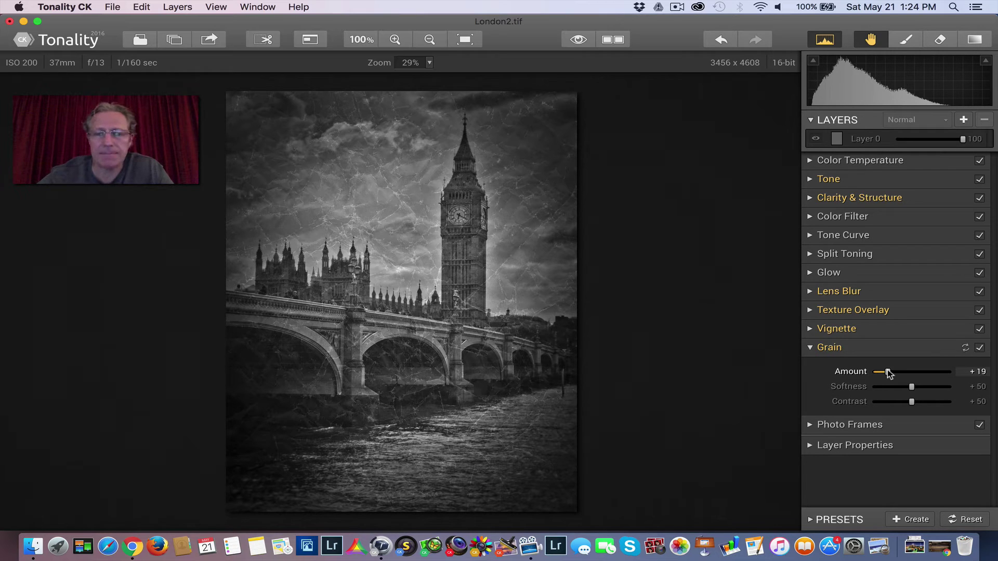
pyautogui.moveTo(888, 372); pyautogui.dragTo(956, 361)
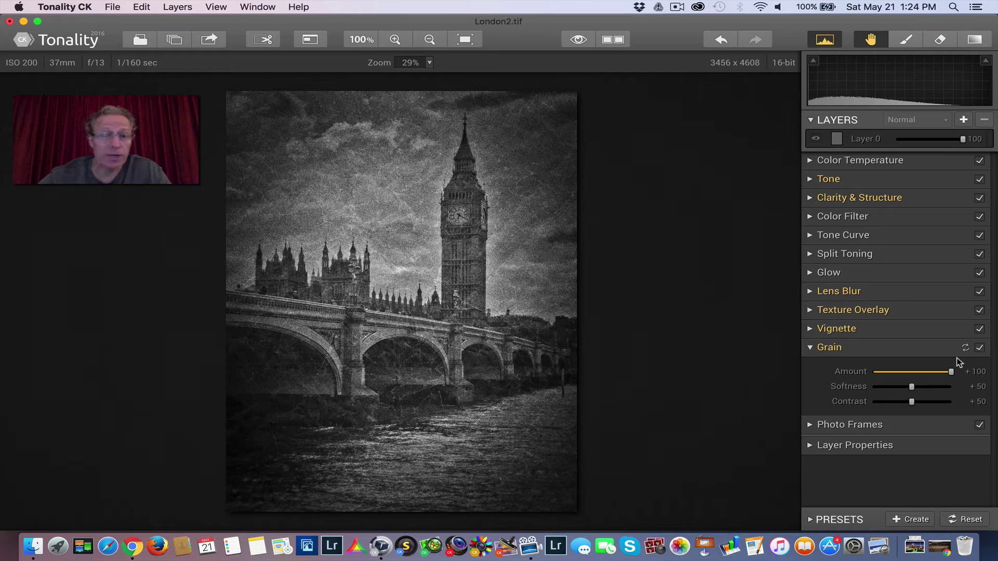
pyautogui.moveTo(949, 371); pyautogui.dragTo(885, 371)
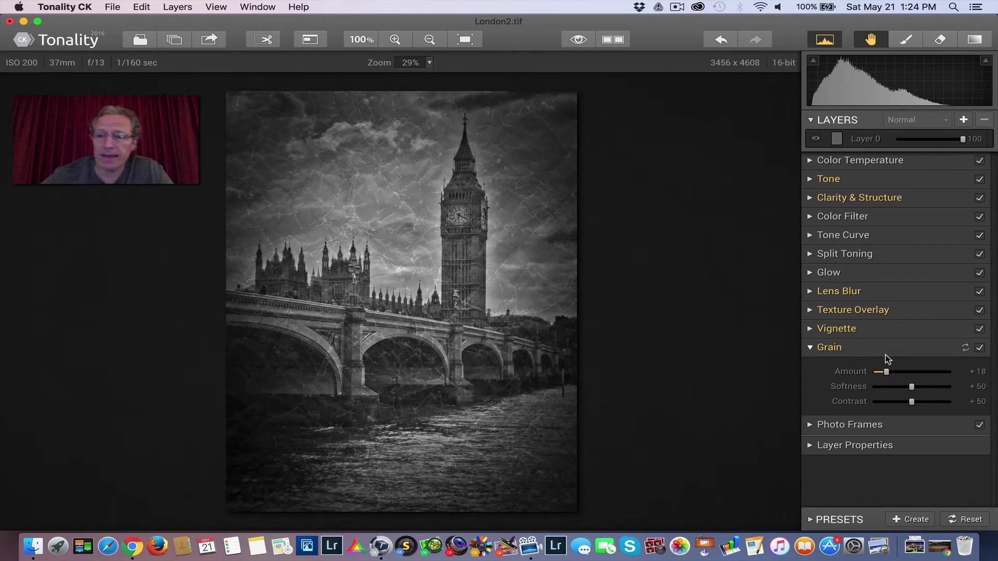
# - Ease the Vignette Amount from -84 to -75
pyautogui.click(885, 353)
pyautogui.click(886, 335)
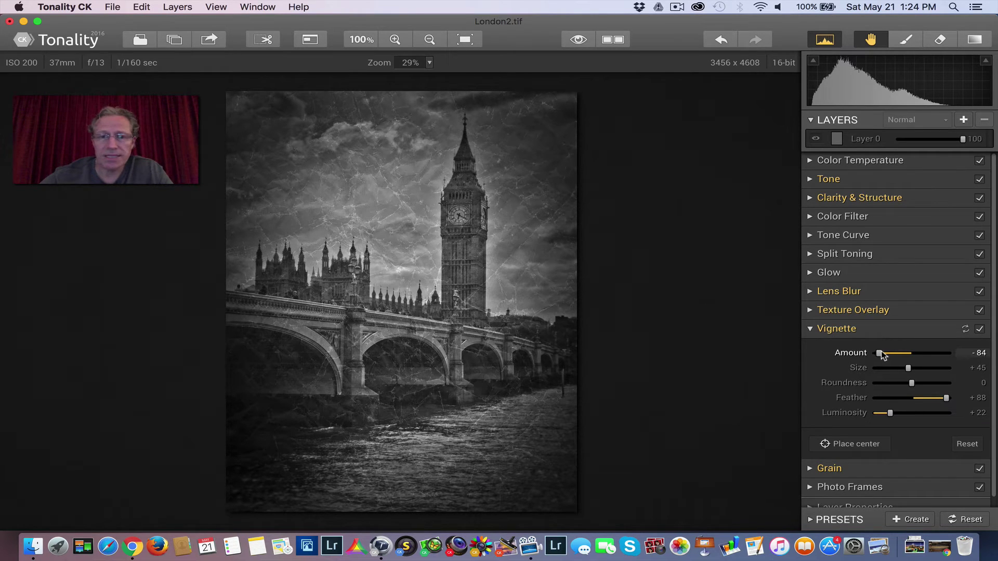
pyautogui.moveTo(881, 351); pyautogui.dragTo(884, 351)
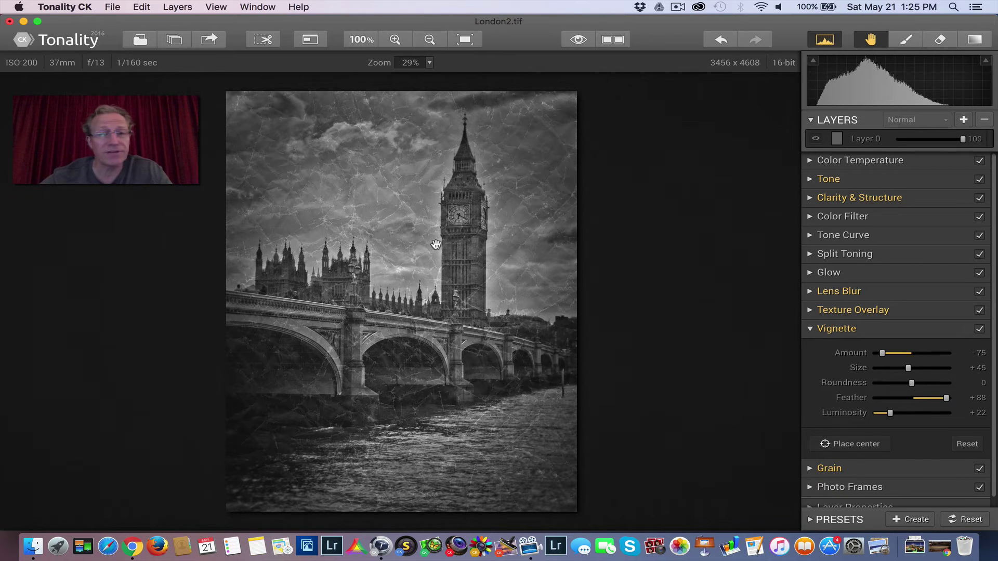
# - Show the Texture Overlay settings, keeping Paper 2 on Normal blend at +67
pyautogui.click(873, 312)
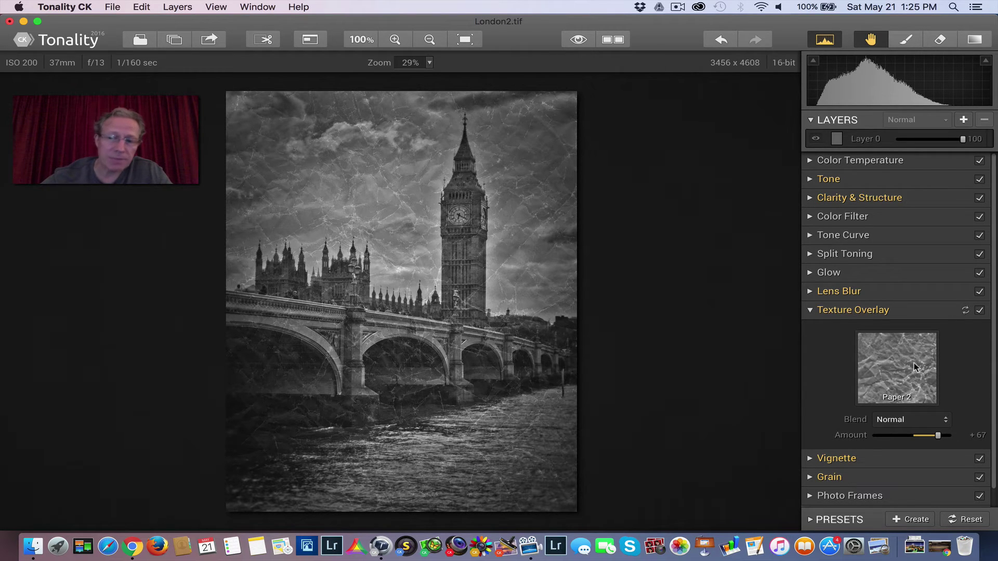
pyautogui.click(902, 421)
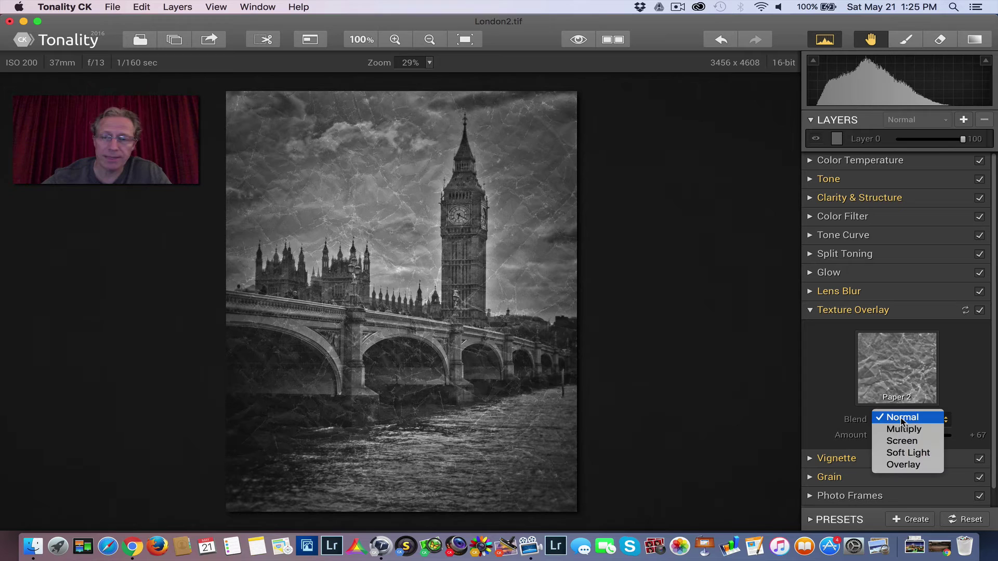
pyautogui.click(902, 418)
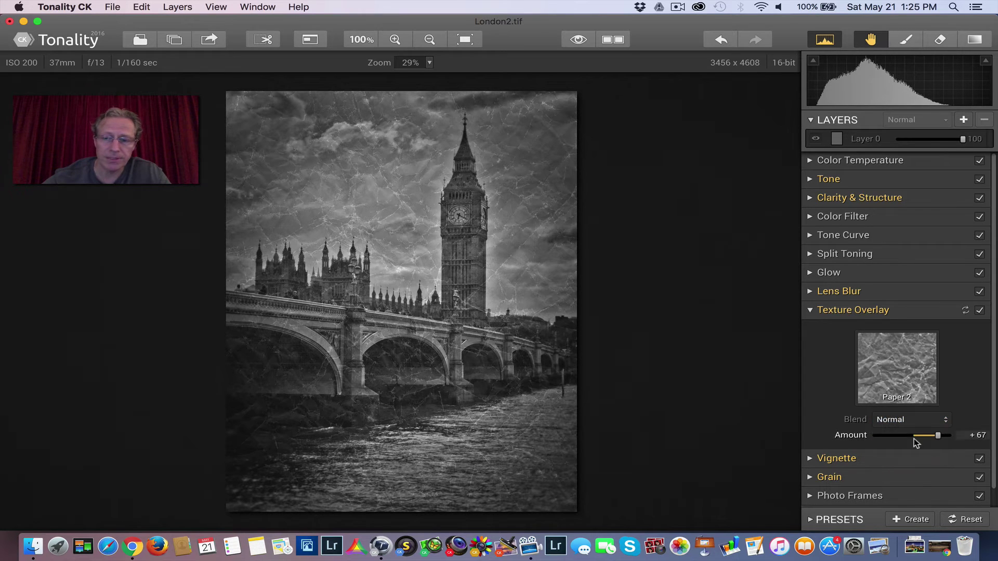
# - Preview the Film 7, 2, 5 and Metal 2, 3, 7 overlay textures
pyautogui.click(900, 359)
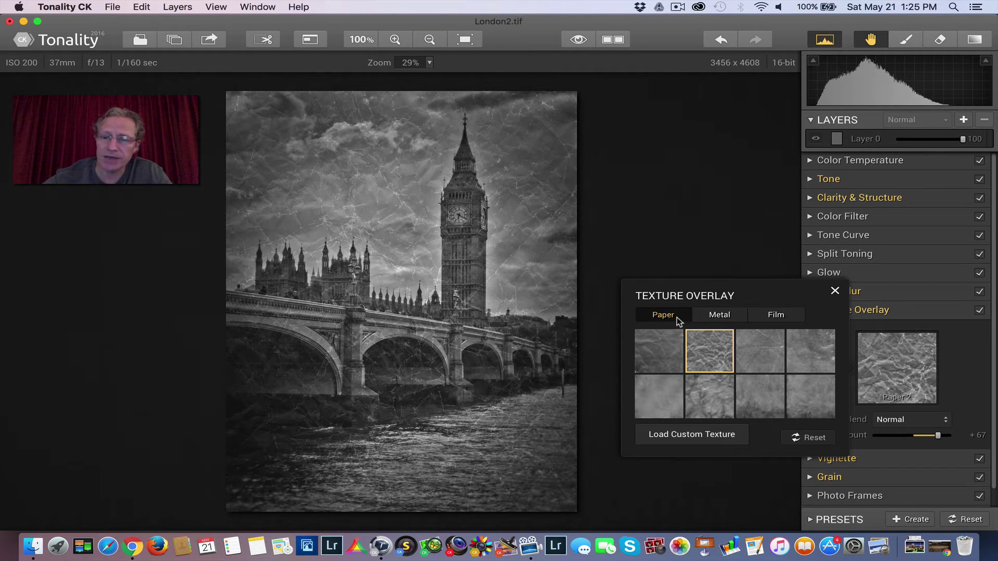
pyautogui.click(715, 316)
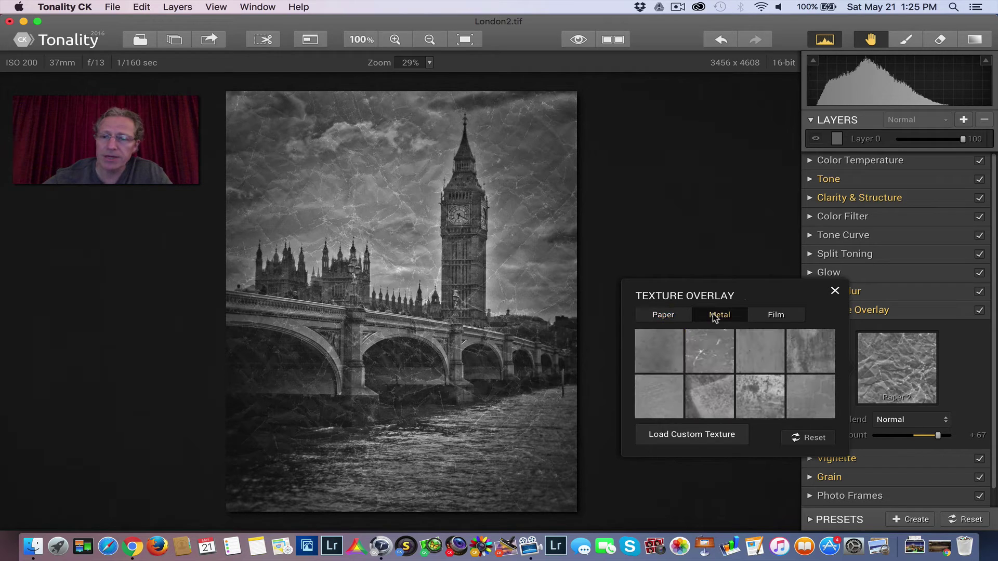
pyautogui.click(775, 314)
pyautogui.click(759, 411)
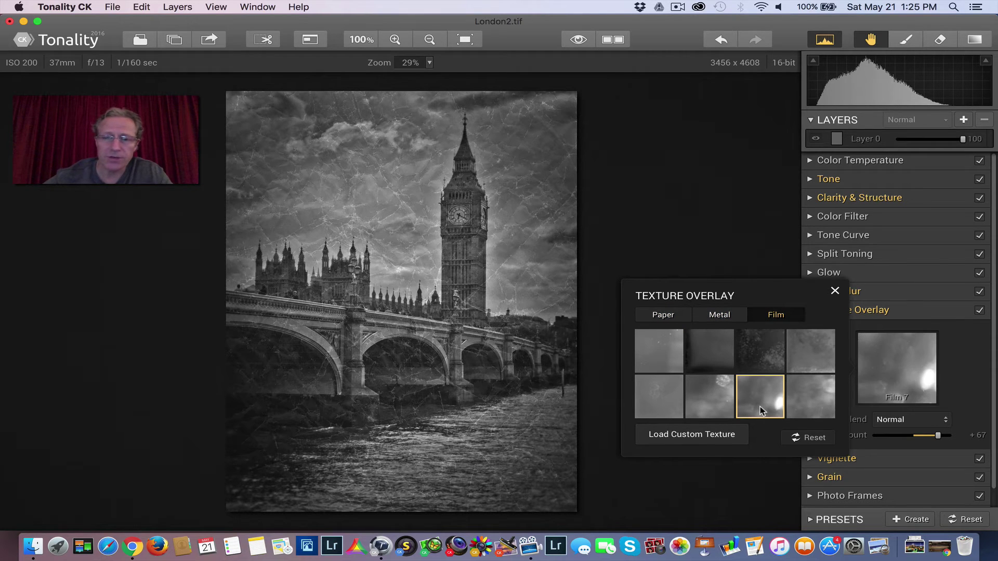
pyautogui.click(712, 360)
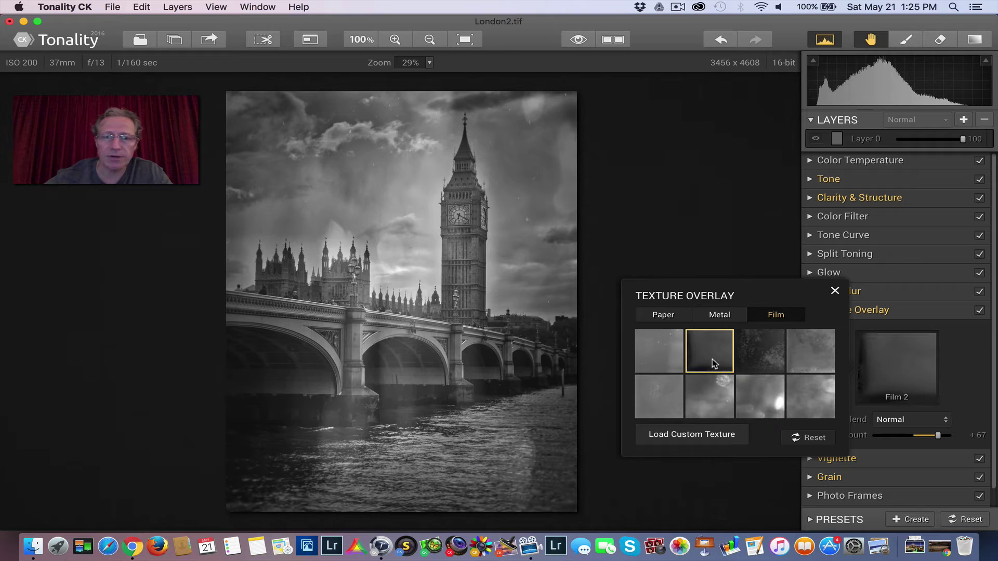
pyautogui.click(647, 393)
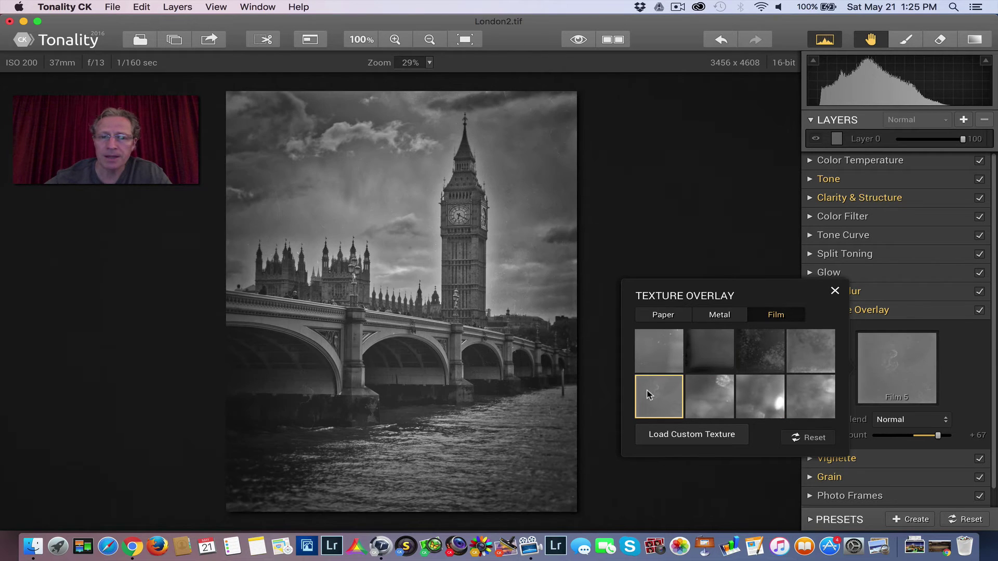
pyautogui.click(728, 316)
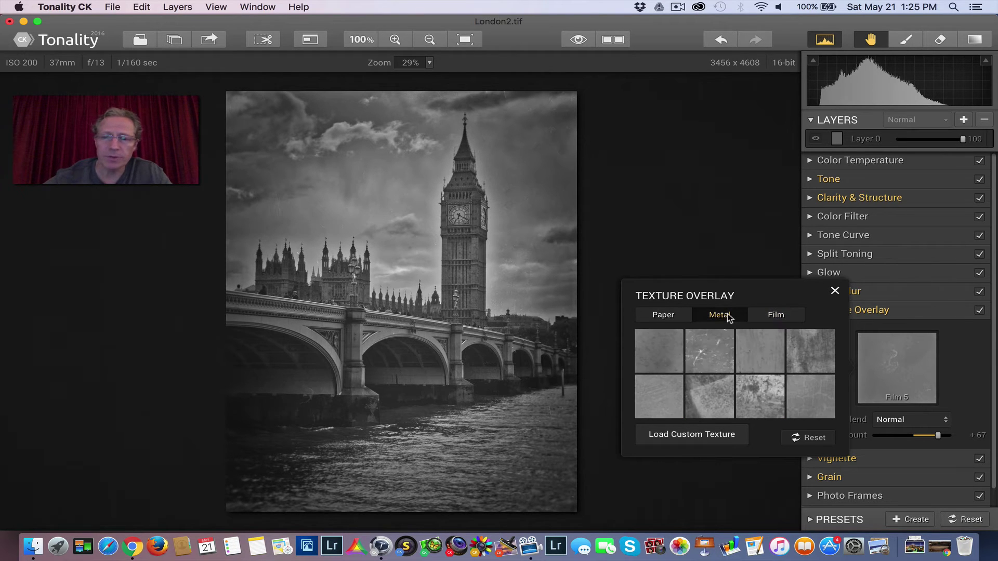
pyautogui.click(700, 362)
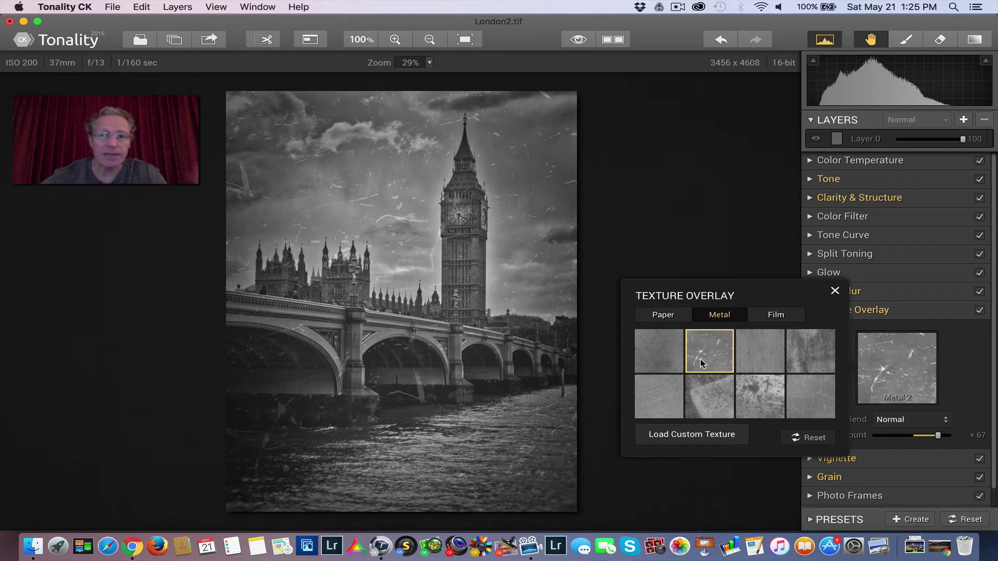
pyautogui.click(772, 352)
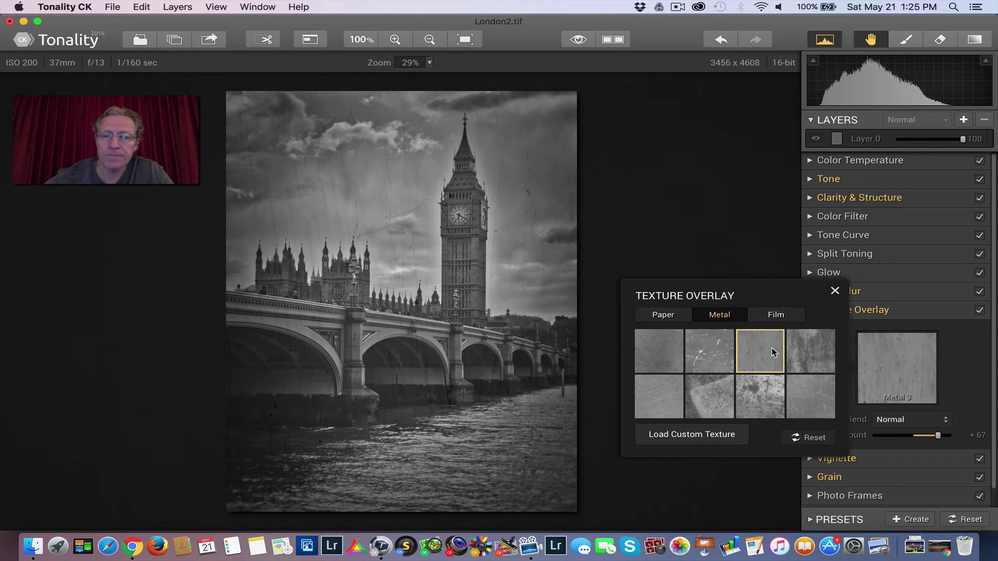
pyautogui.click(762, 395)
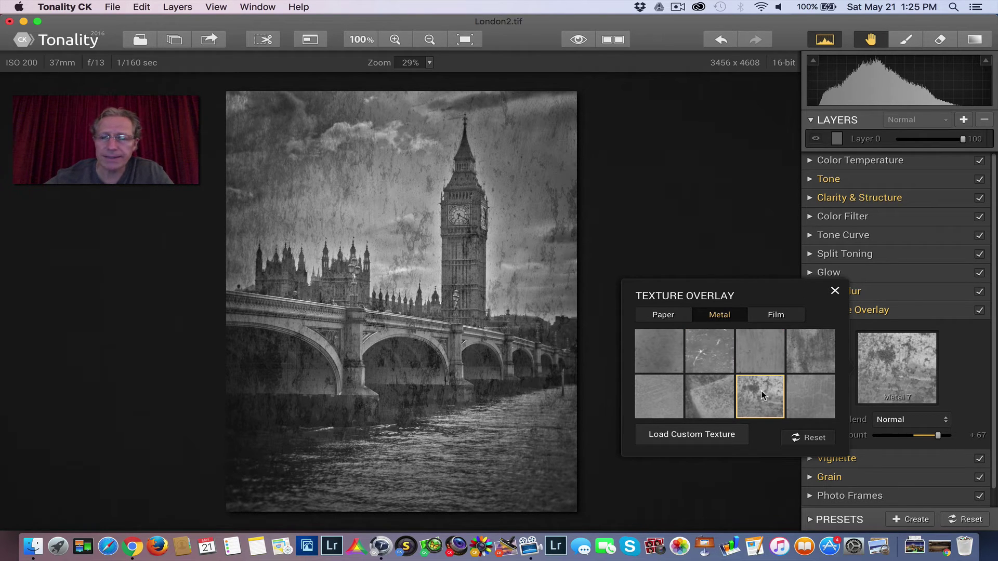
# - Compare Paper 2, 1 and 3, then apply the Paper 4 texture
pyautogui.click(663, 316)
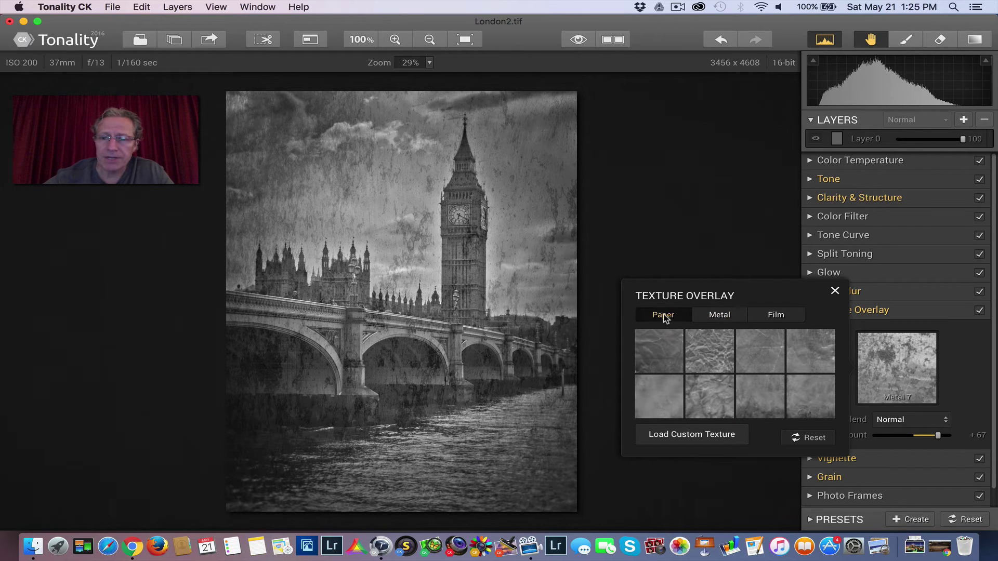
pyautogui.click(718, 360)
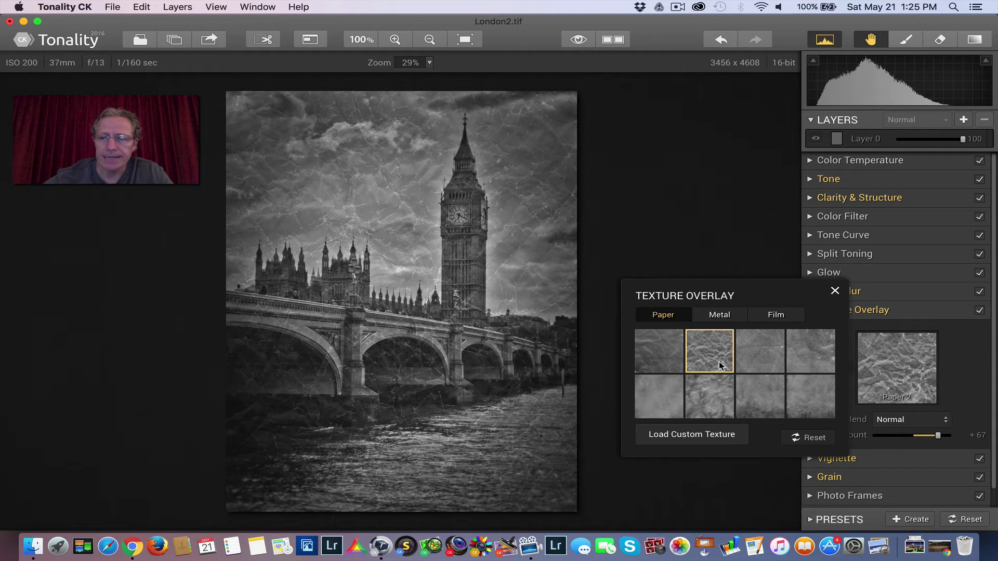
pyautogui.click(646, 347)
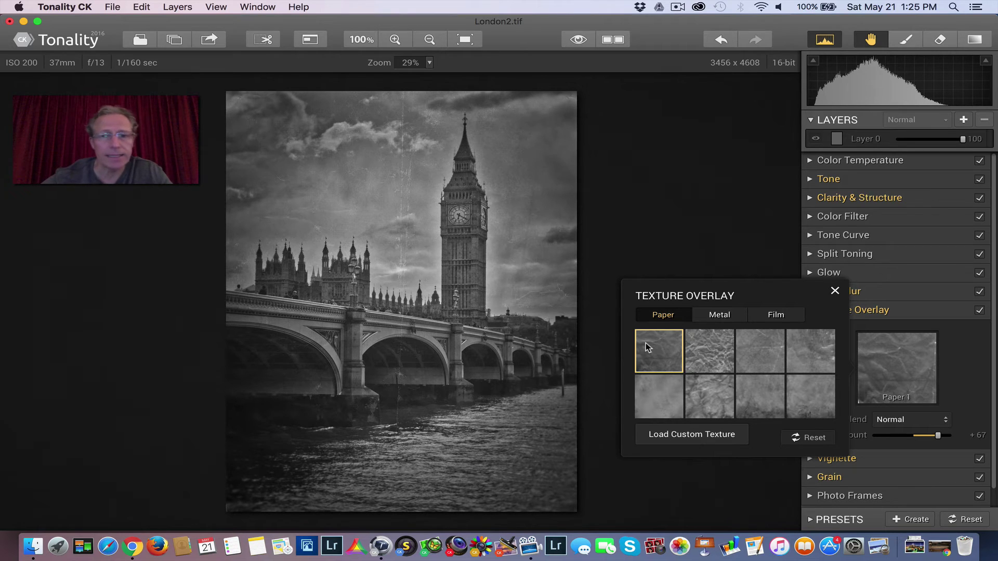
pyautogui.click(764, 346)
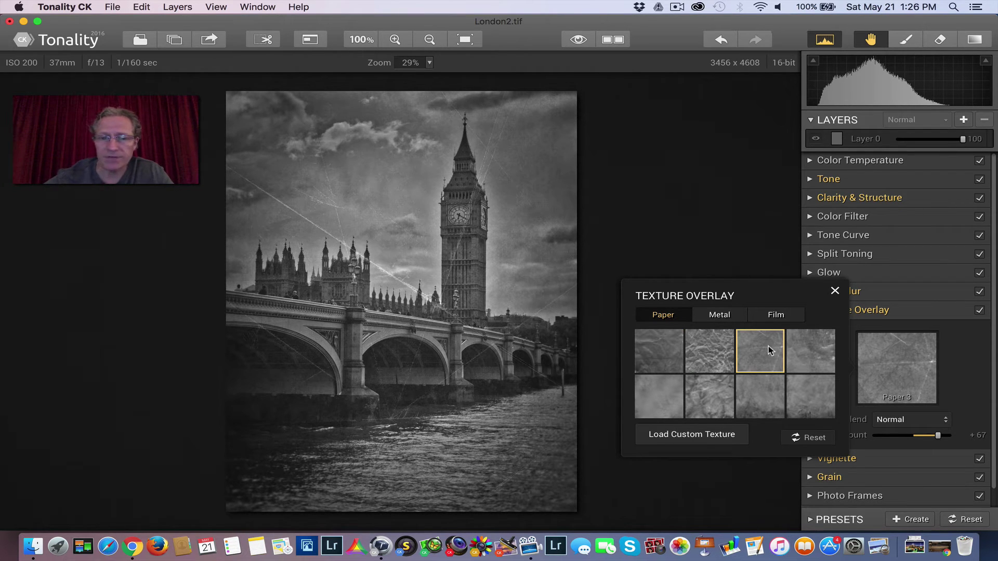
pyautogui.click(807, 356)
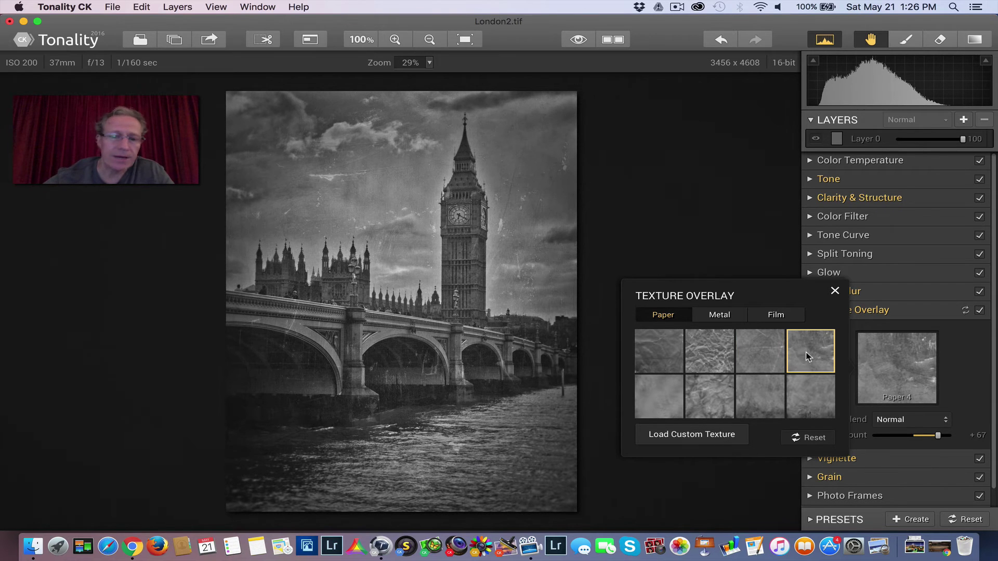
# - Switch the overlay back to Paper 2 at Normal blend and reduce its Amount to +34
pyautogui.click(692, 434)
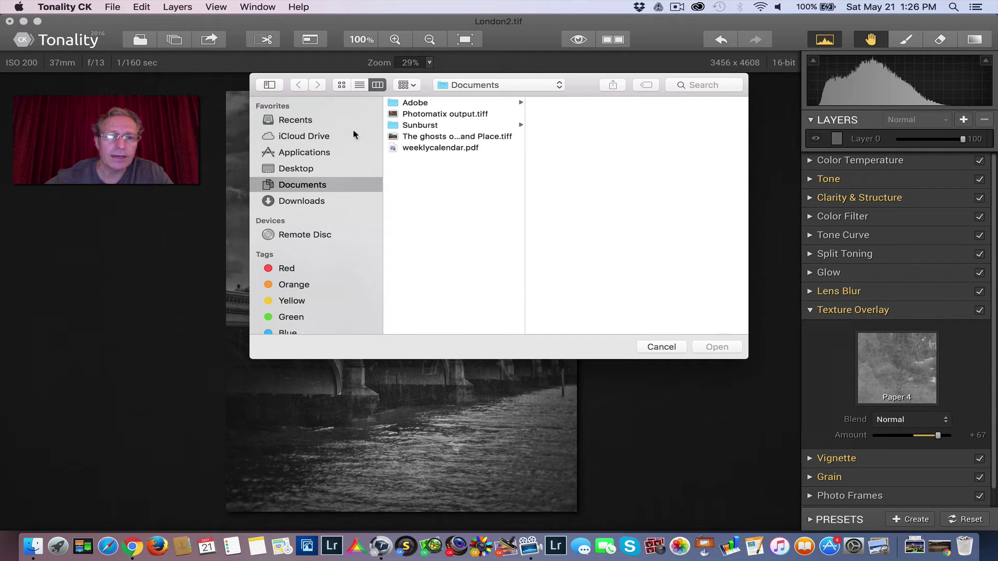
pyautogui.click(676, 348)
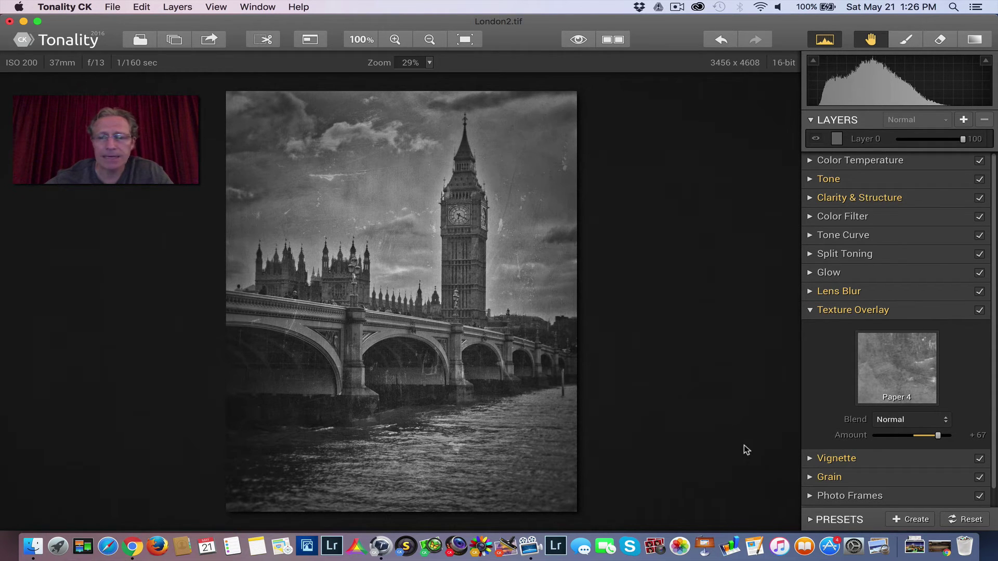
pyautogui.click(887, 361)
pyautogui.click(686, 353)
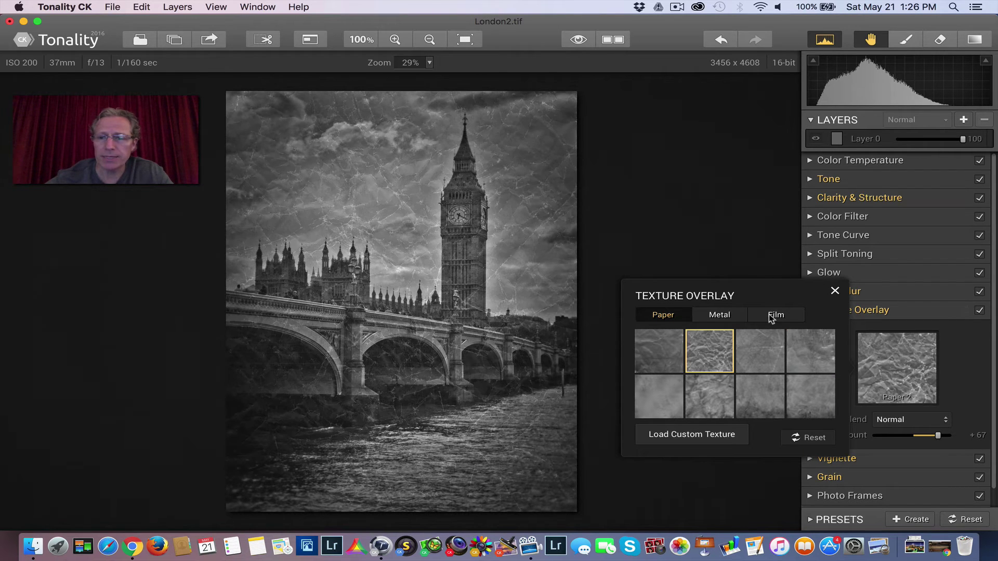
pyautogui.click(835, 289)
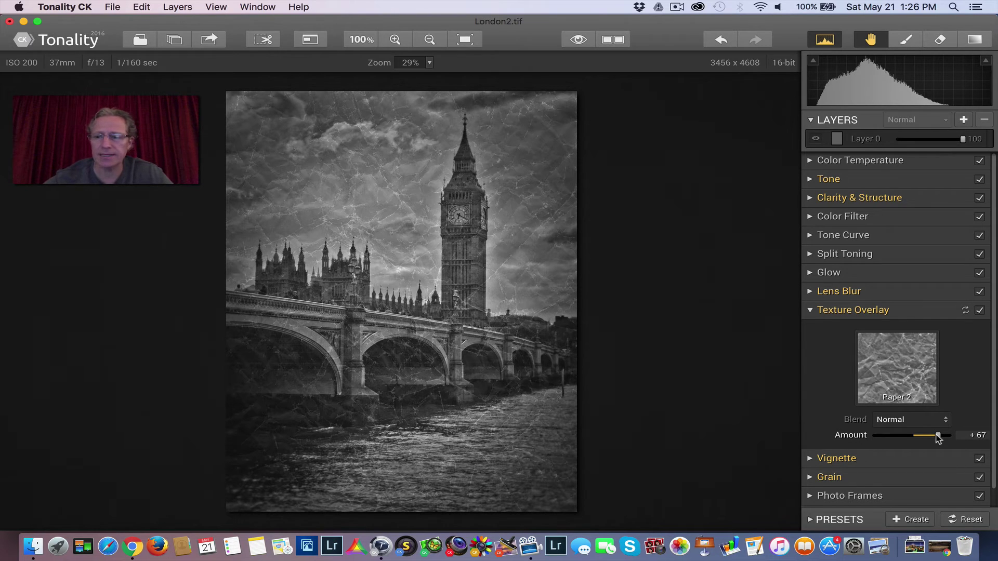
pyautogui.moveTo(939, 438); pyautogui.dragTo(923, 440)
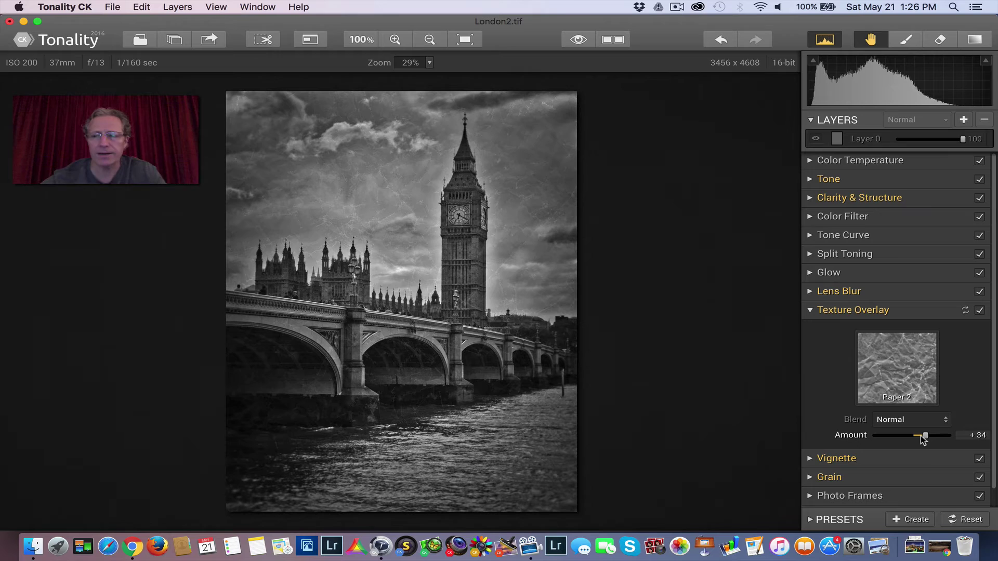
pyautogui.click(923, 315)
# - Set the Lens Blur radius to +78 and place its centre on Big Ben
pyautogui.click(909, 294)
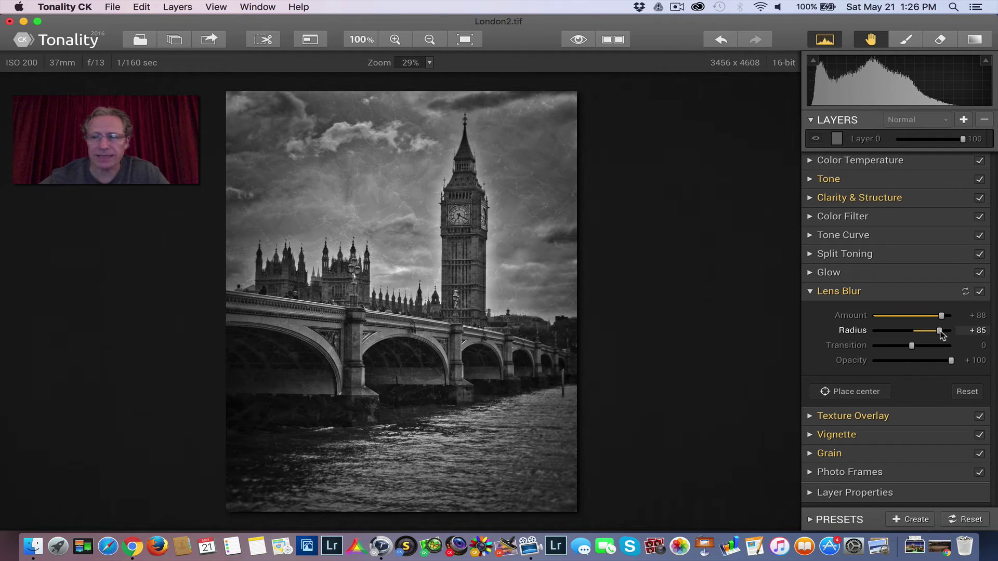
pyautogui.moveTo(941, 331); pyautogui.dragTo(933, 332)
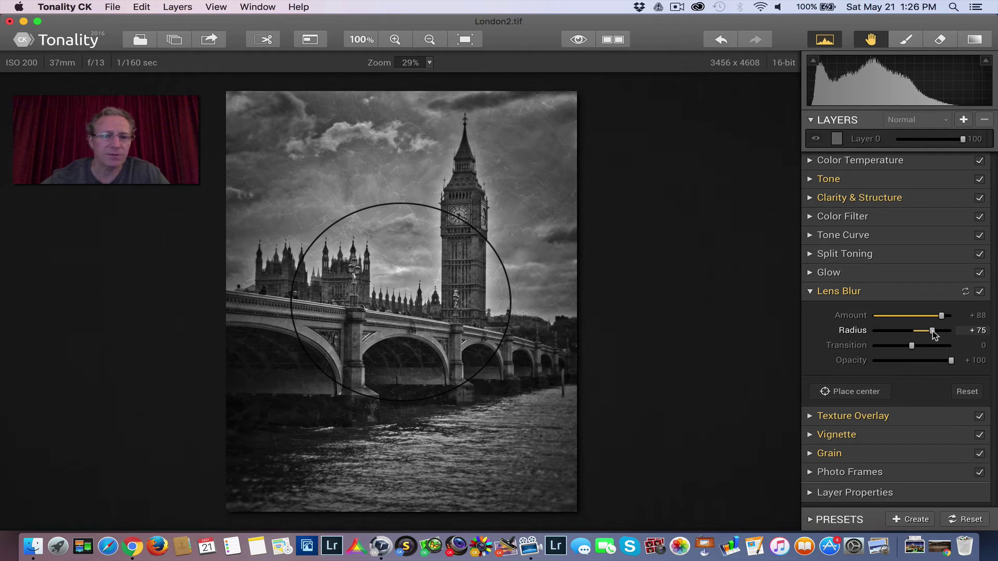
pyautogui.moveTo(932, 332)
pyautogui.mouseDown()
pyautogui.moveTo(946, 328)
pyautogui.moveTo(932, 329)
pyautogui.mouseUp()
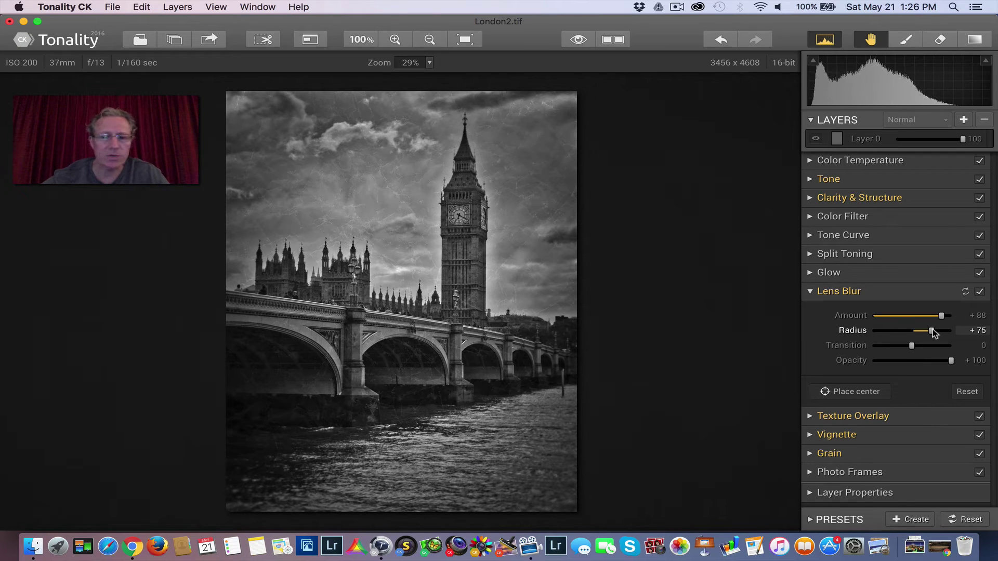
pyautogui.click(856, 393)
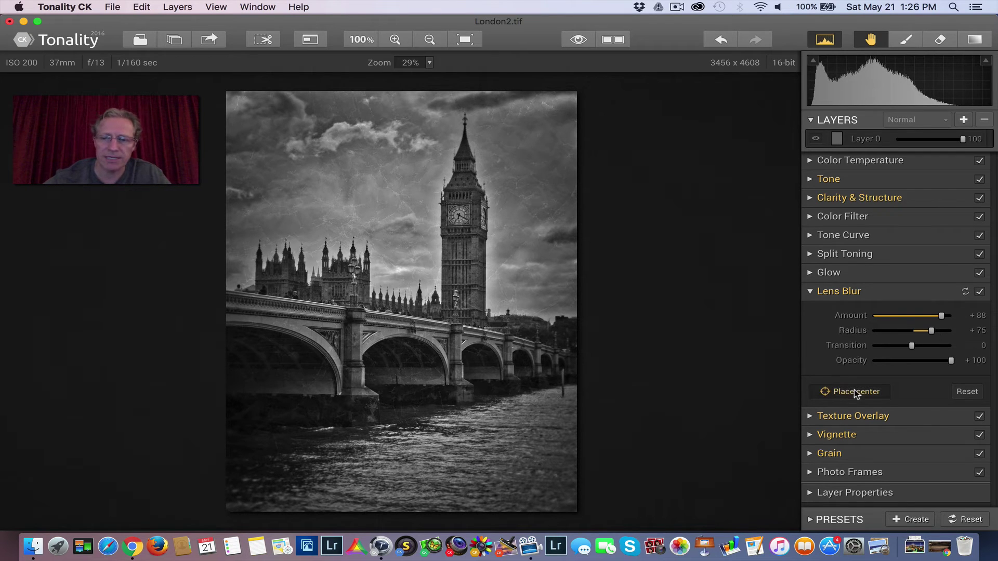
pyautogui.click(437, 237)
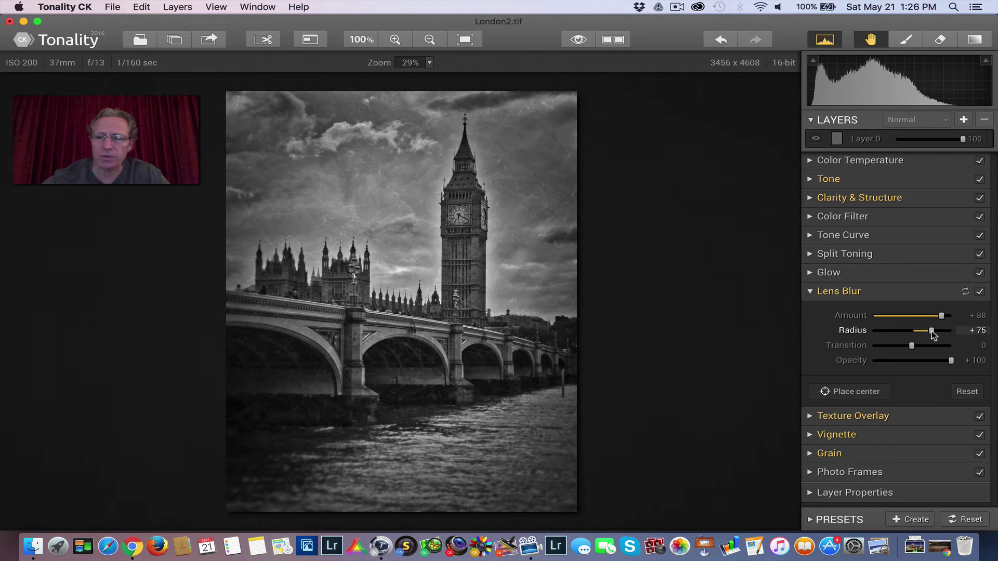
pyautogui.moveTo(931, 330); pyautogui.dragTo(935, 329)
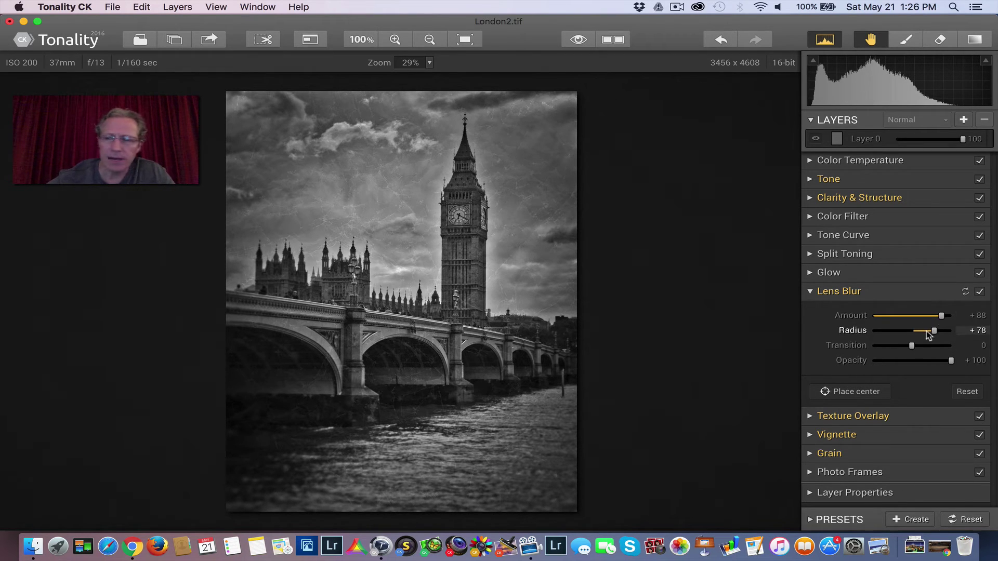
# - Set Lens Blur Transition to -58 and compare with the blur off, leaving it on
pyautogui.moveTo(912, 348); pyautogui.dragTo(861, 354)
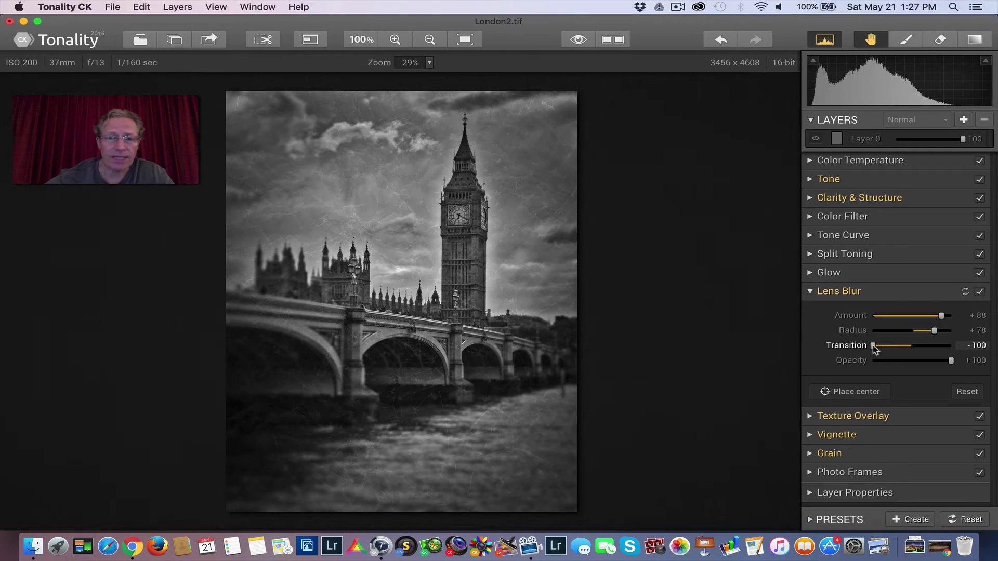
pyautogui.moveTo(873, 347); pyautogui.dragTo(892, 347)
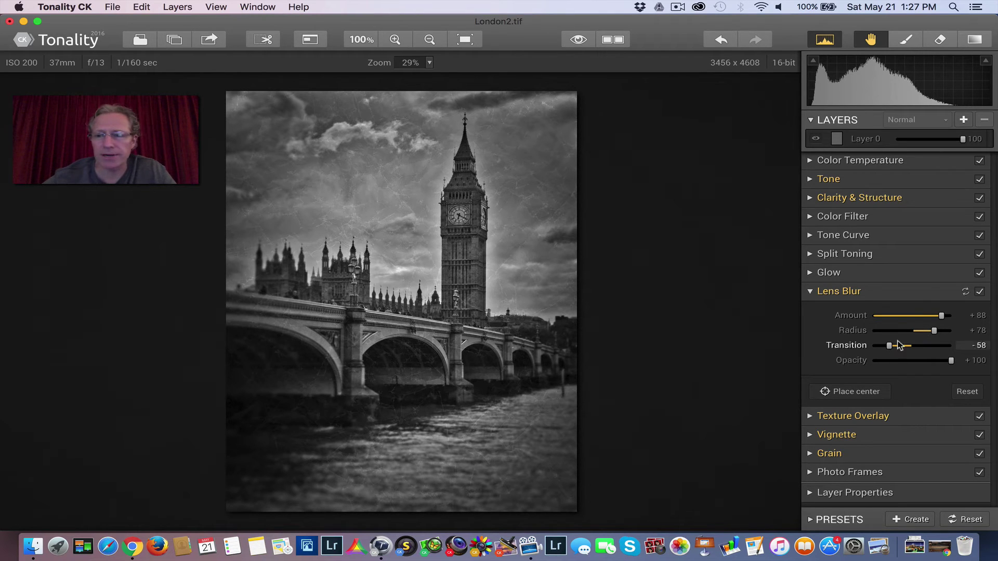
pyautogui.click(979, 292)
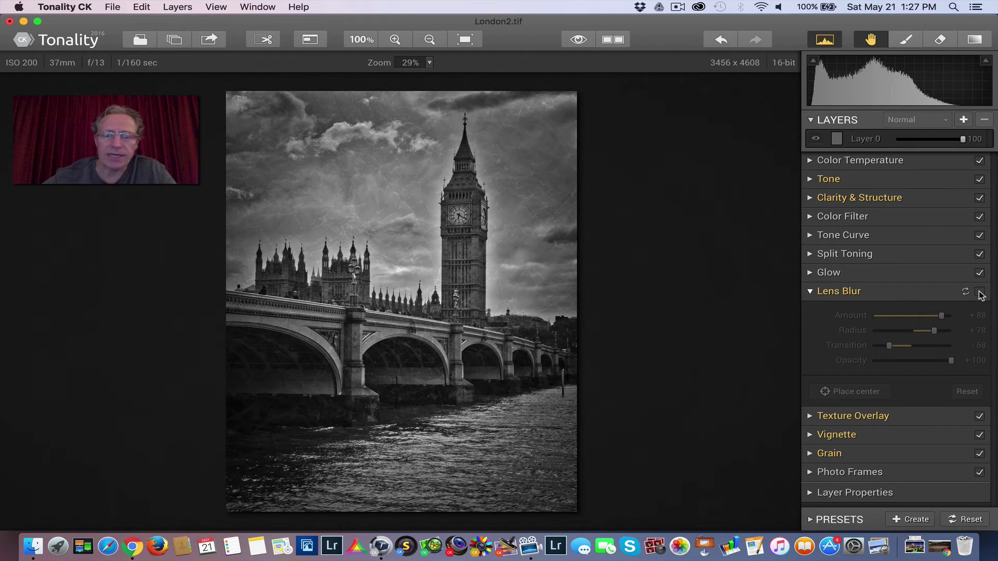
pyautogui.click(979, 292)
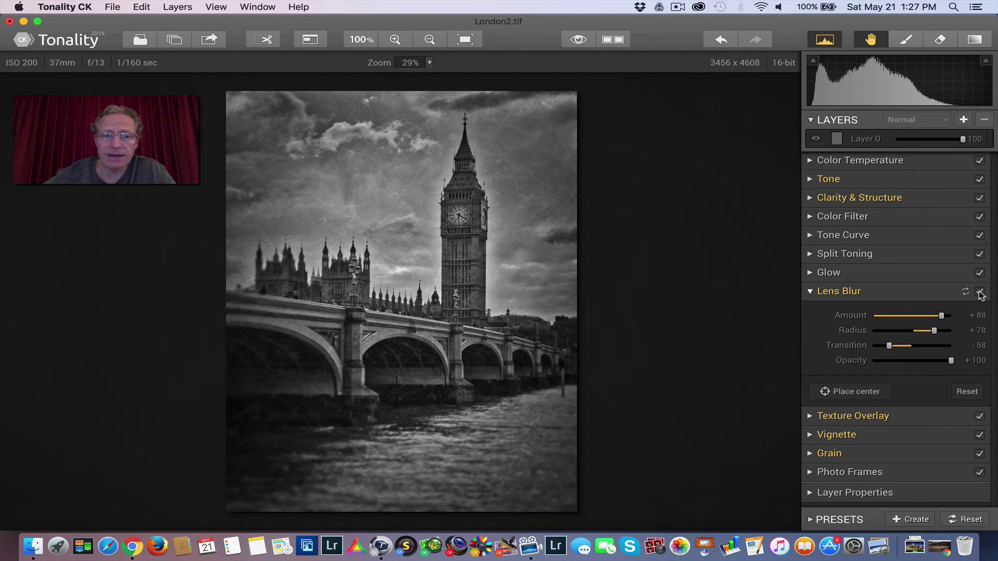
# - Lower Clarity & Structure's Structure Amount from +100 to +60, then collapse the section
pyautogui.click(916, 200)
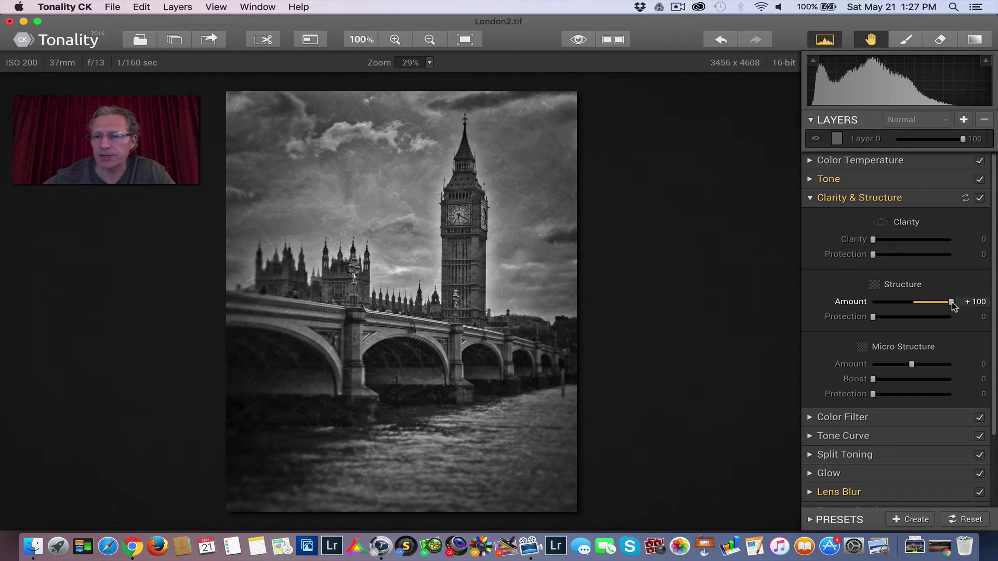
pyautogui.moveTo(952, 302); pyautogui.dragTo(934, 301)
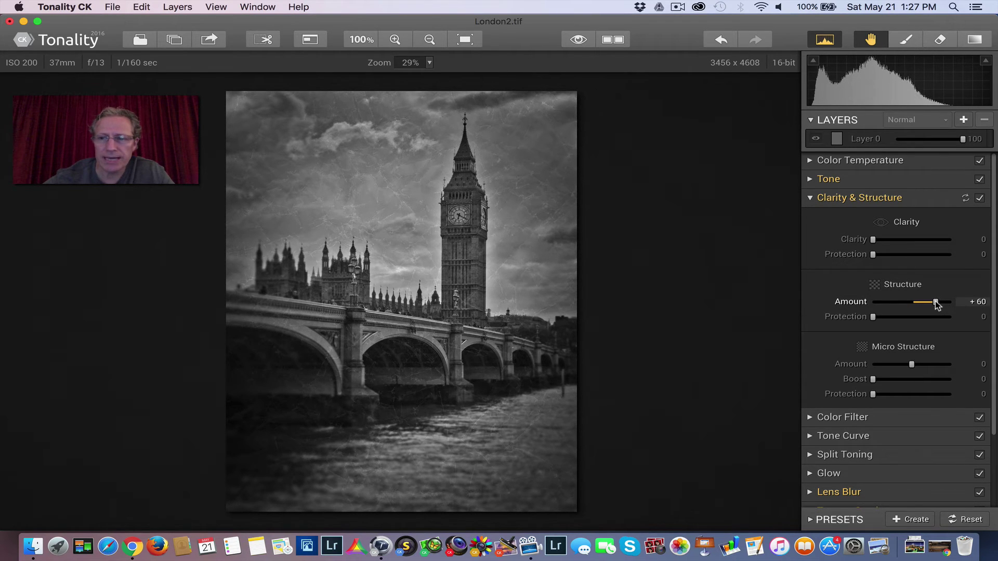
pyautogui.click(921, 203)
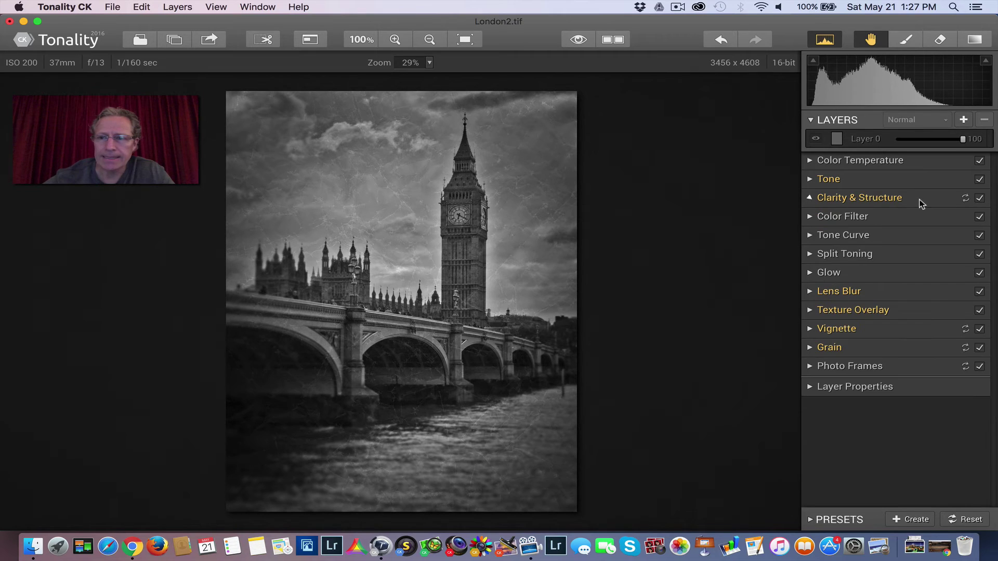
pyautogui.click(896, 185)
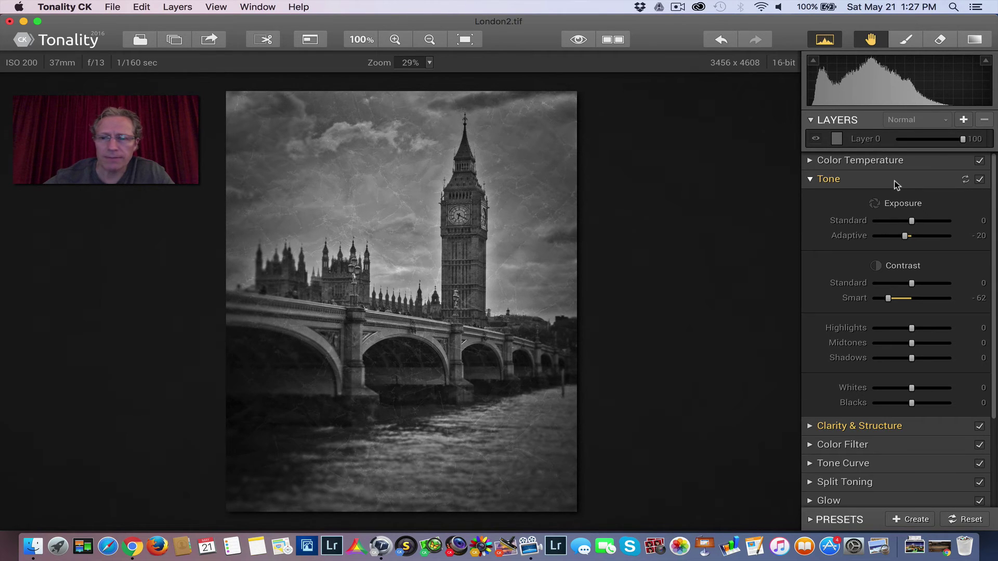
pyautogui.click(896, 185)
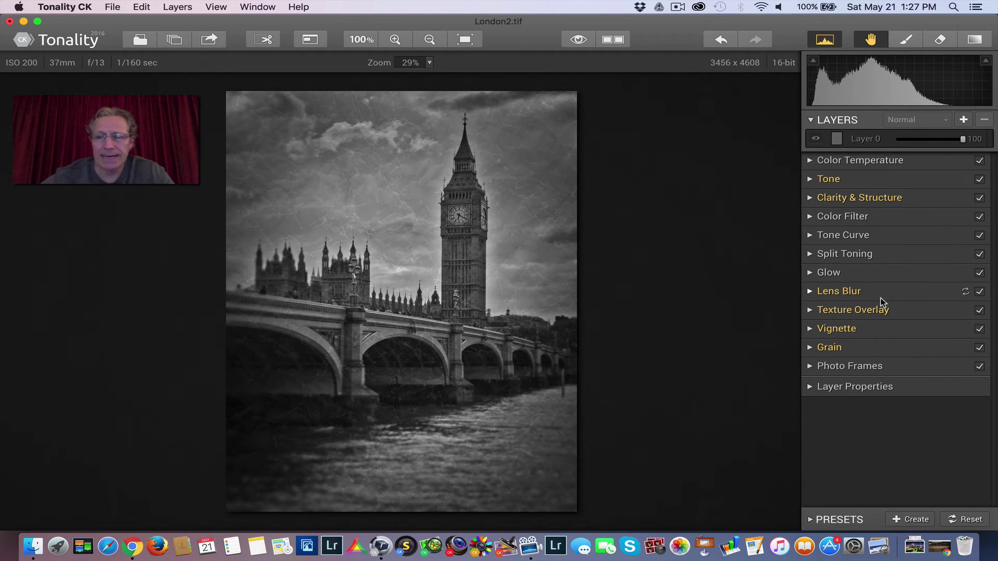
pyautogui.click(579, 40)
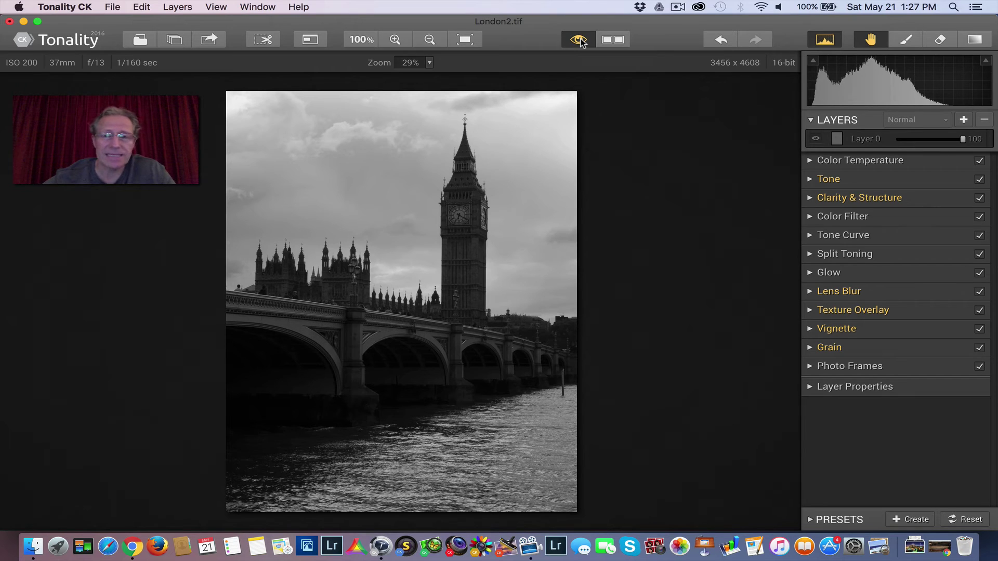
pyautogui.click(580, 40)
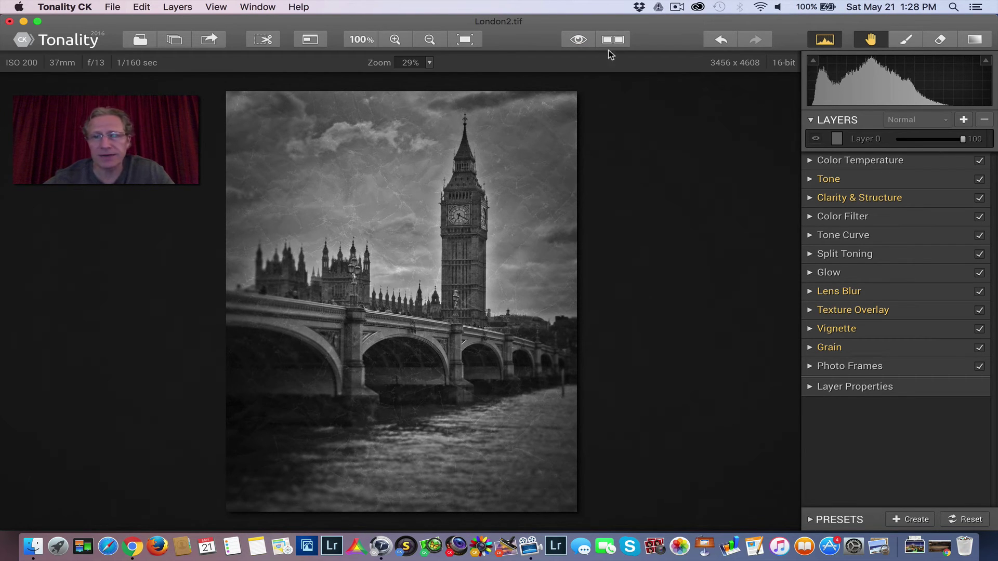
pyautogui.click(616, 40)
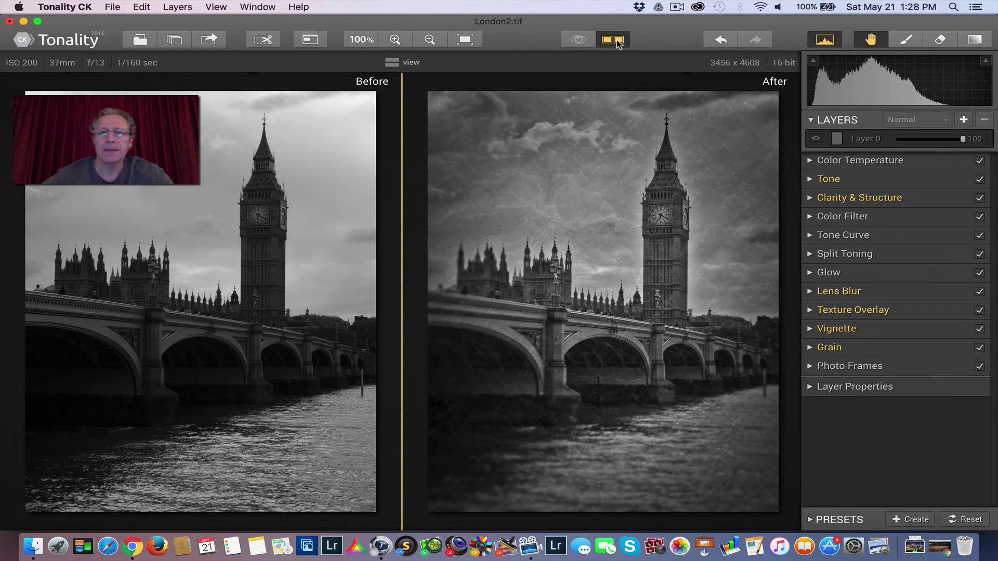
pyautogui.click(616, 40)
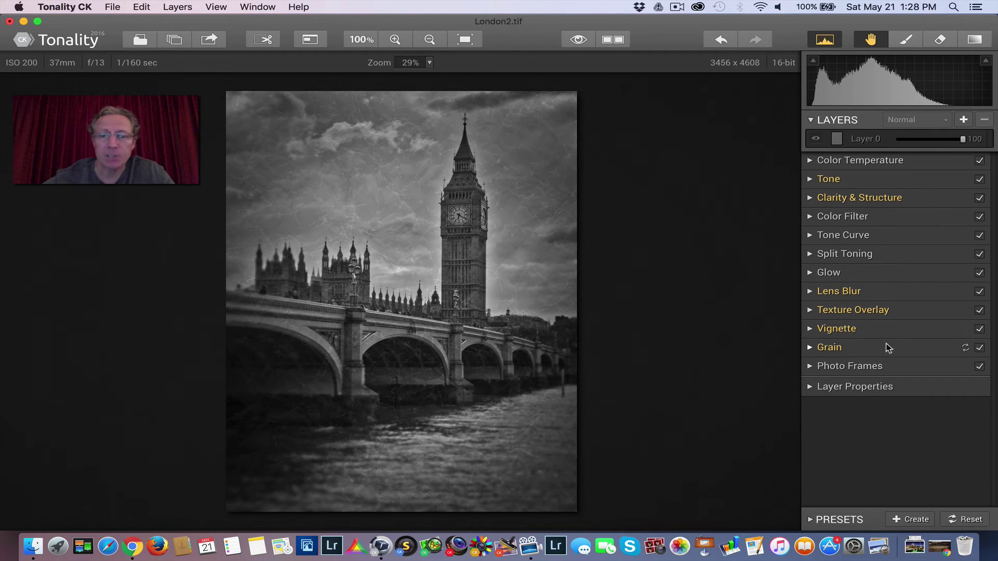
# - In Split Toning, apply the first preset and boost Highlights Saturation to +78
pyautogui.click(889, 253)
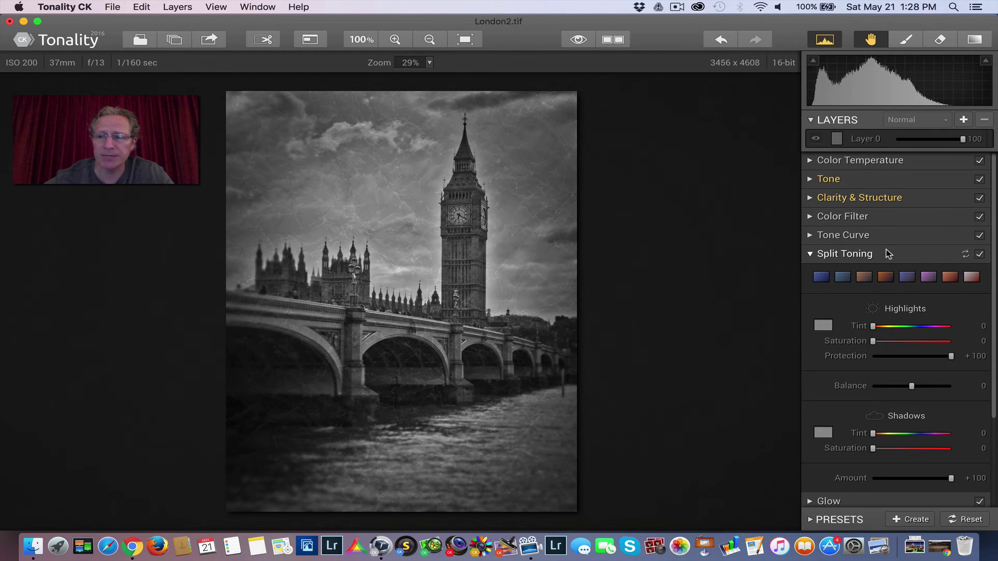
pyautogui.click(821, 278)
pyautogui.click(843, 277)
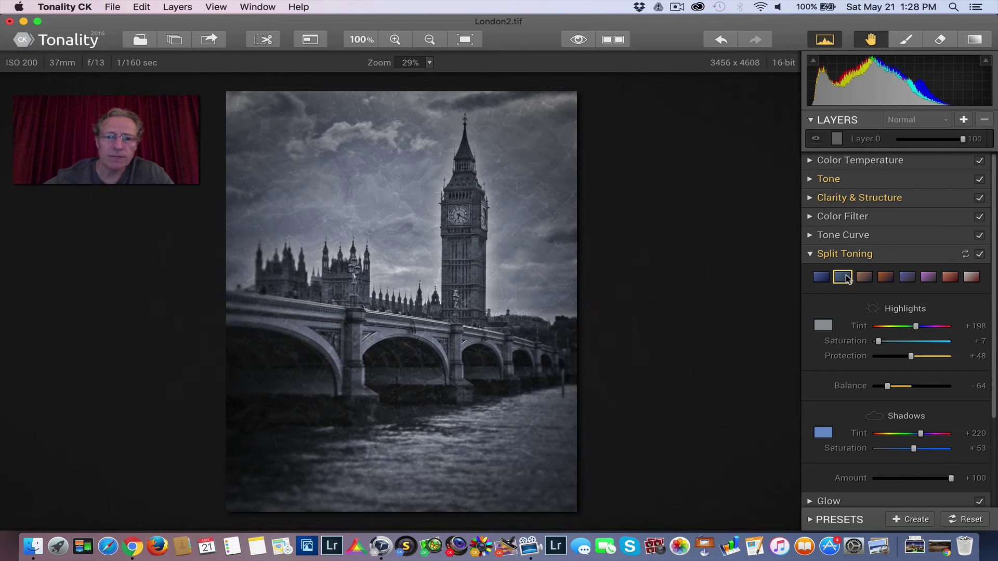
pyautogui.click(822, 278)
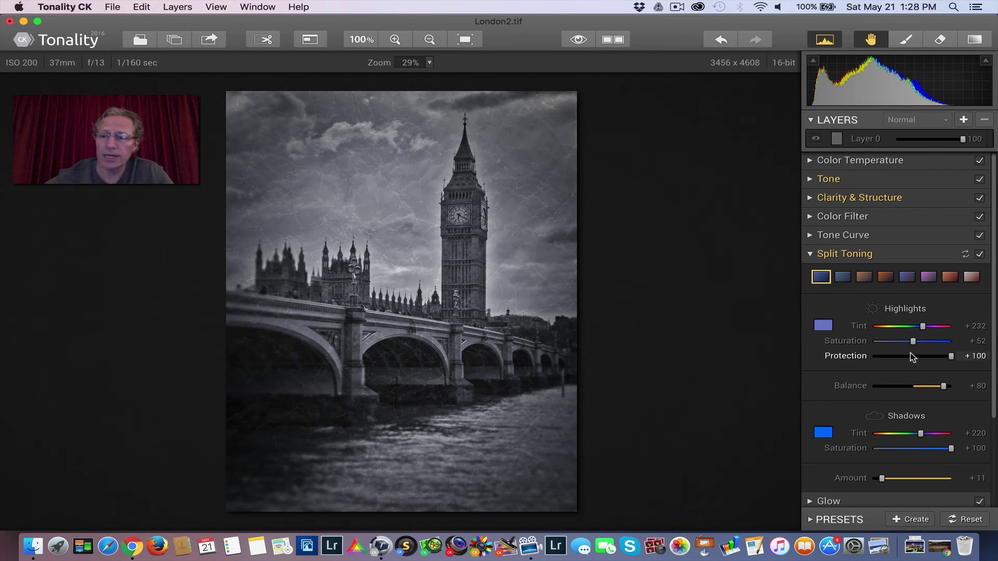
pyautogui.scroll(-2, 916, 431)
pyautogui.scroll(1, 916, 428)
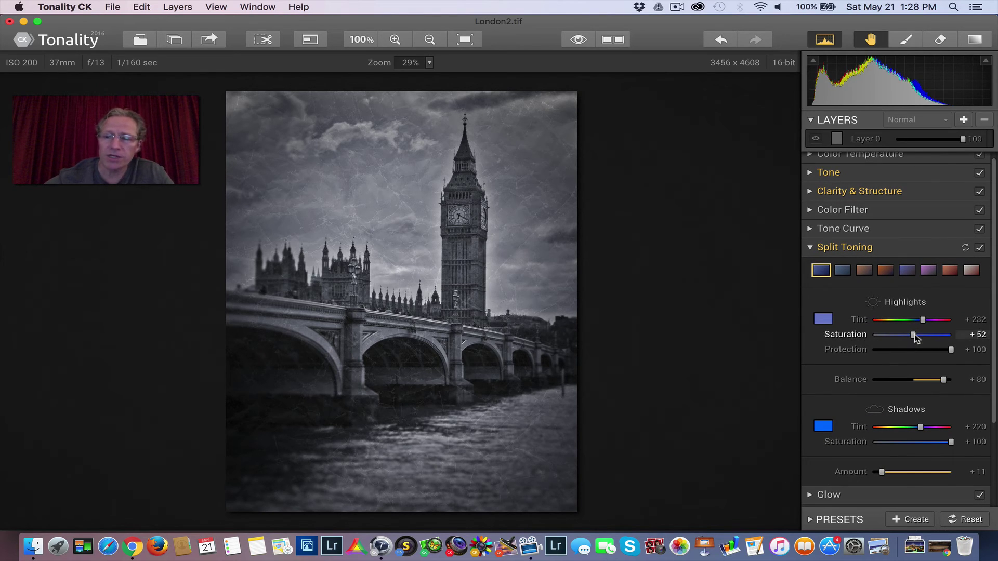
pyautogui.moveTo(915, 335); pyautogui.dragTo(937, 334)
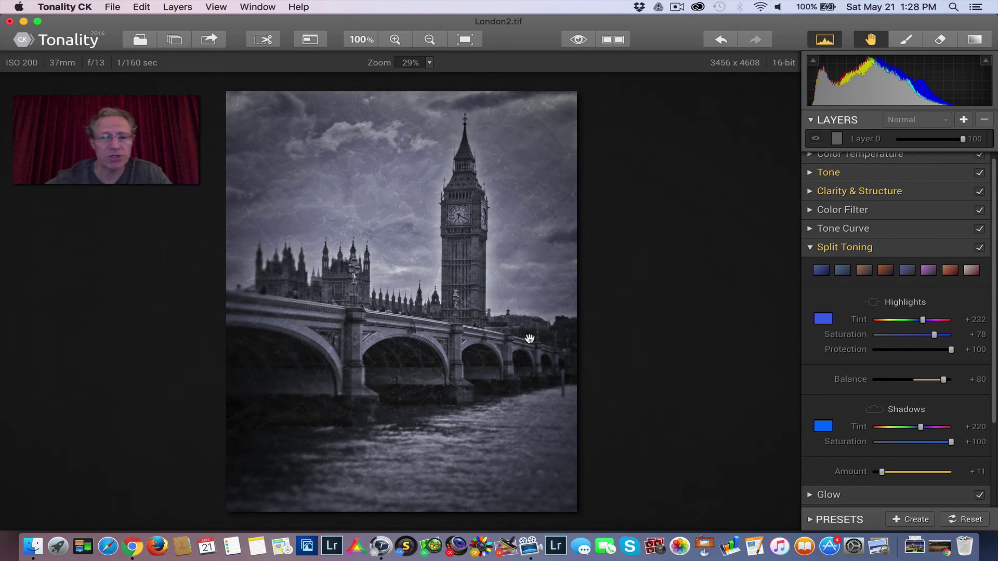
# - Compare the other toning presets, settle on warm sepia, and fine-tune highlight saturation
pyautogui.click(864, 271)
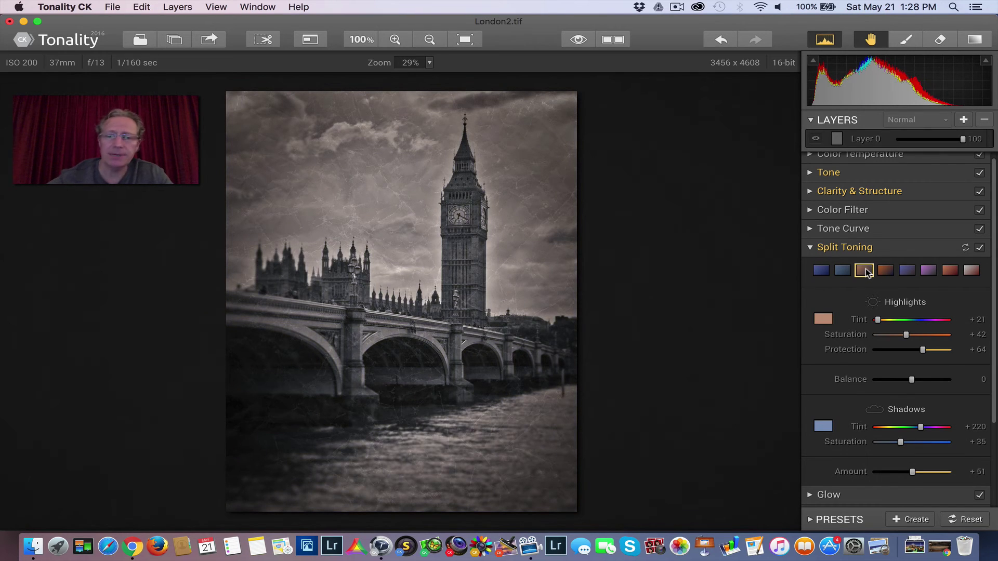
pyautogui.click(891, 271)
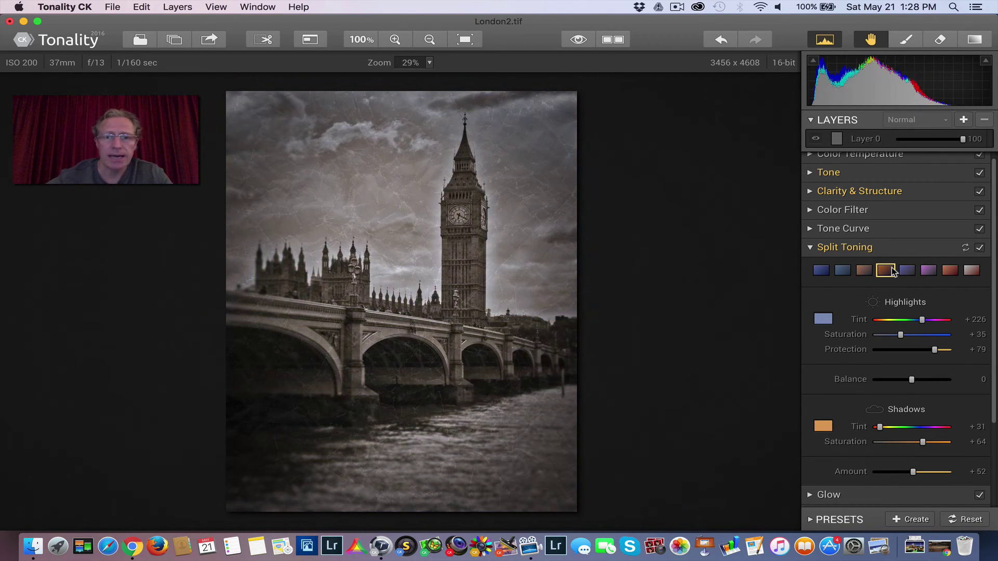
pyautogui.click(909, 271)
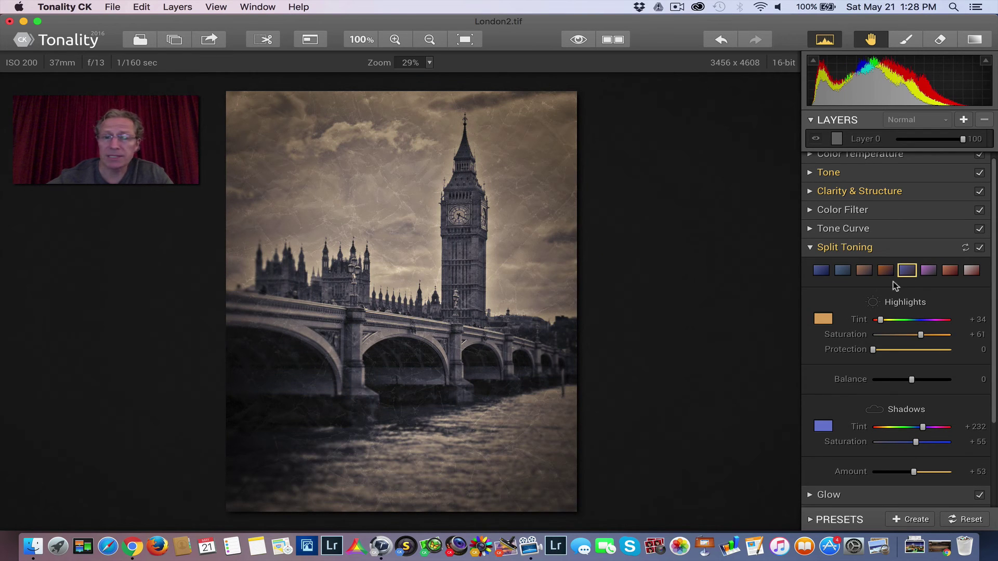
pyautogui.click(929, 273)
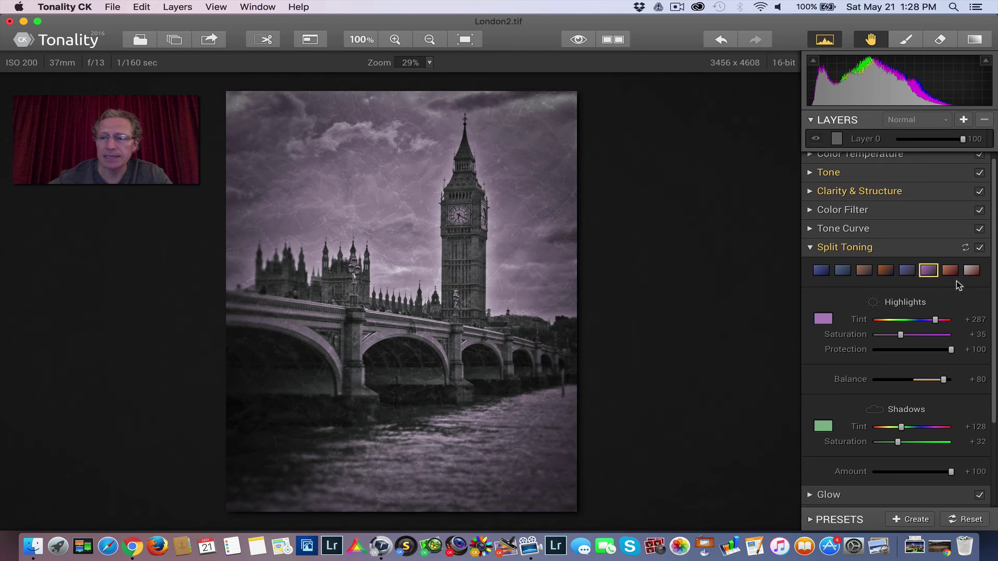
pyautogui.click(951, 272)
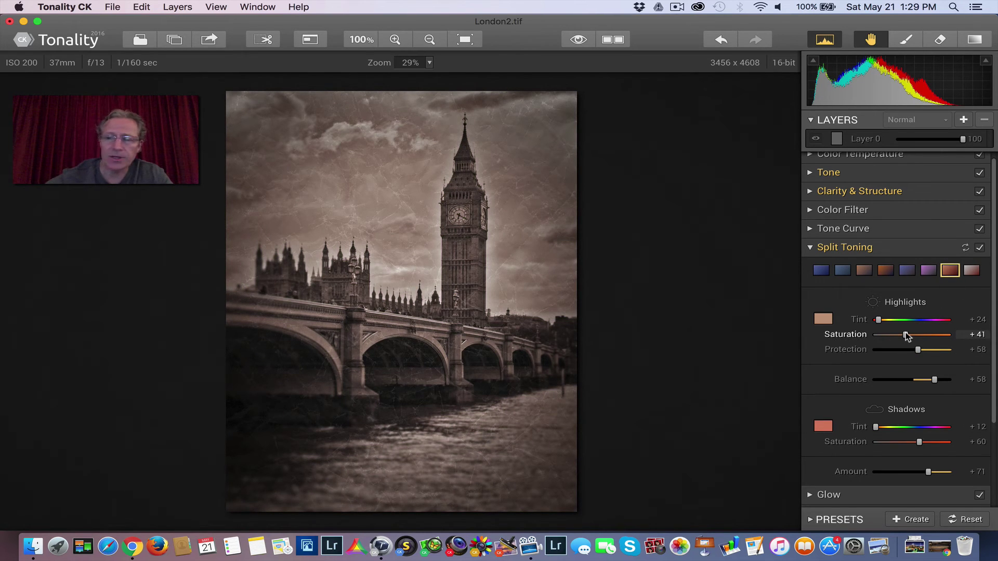
pyautogui.moveTo(906, 334)
pyautogui.mouseDown()
pyautogui.moveTo(923, 336)
pyautogui.moveTo(906, 337)
pyautogui.mouseUp()
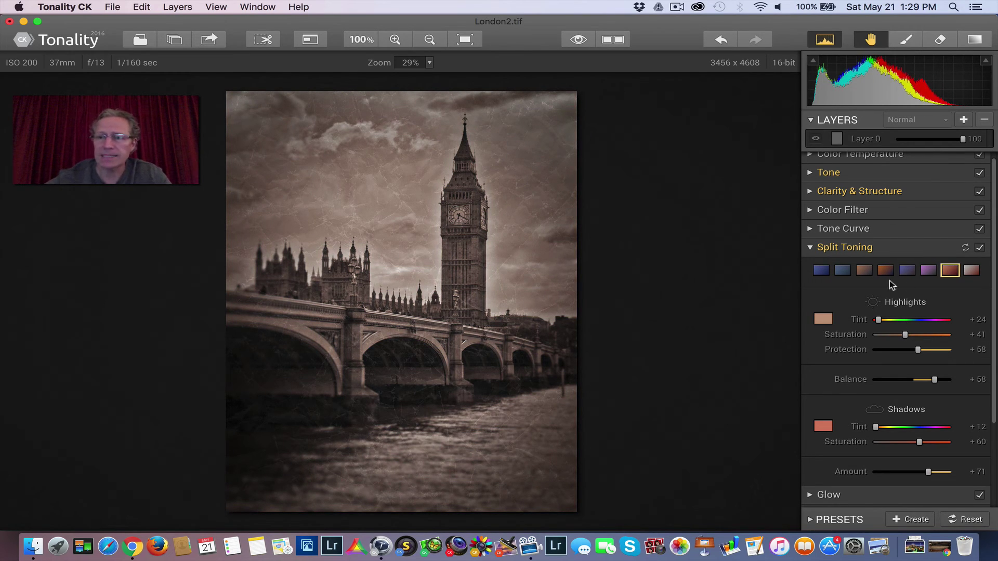
# - Switch to a deeper blue split-toning preset and raise Highlights Saturation to +63
pyautogui.click(842, 273)
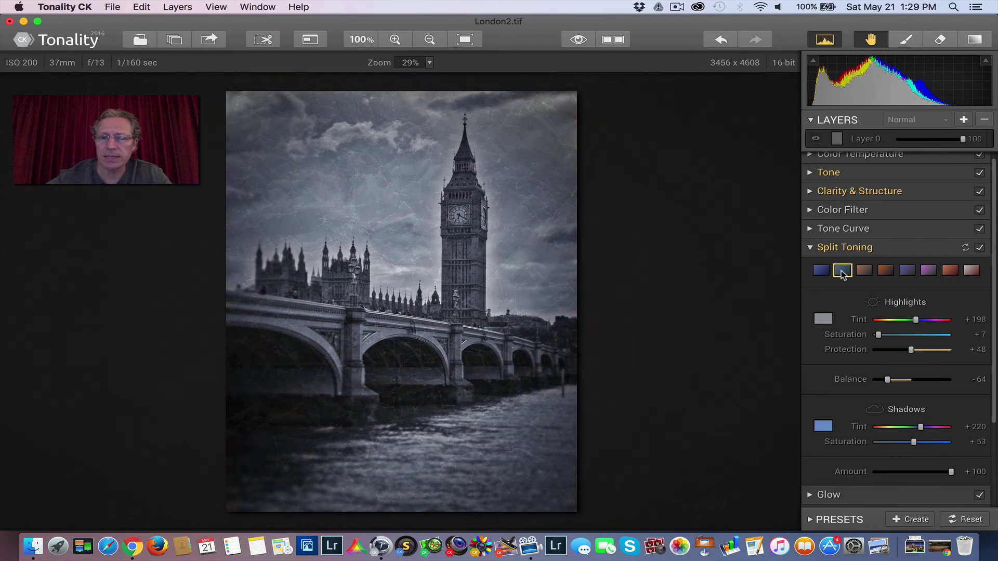
pyautogui.click(821, 271)
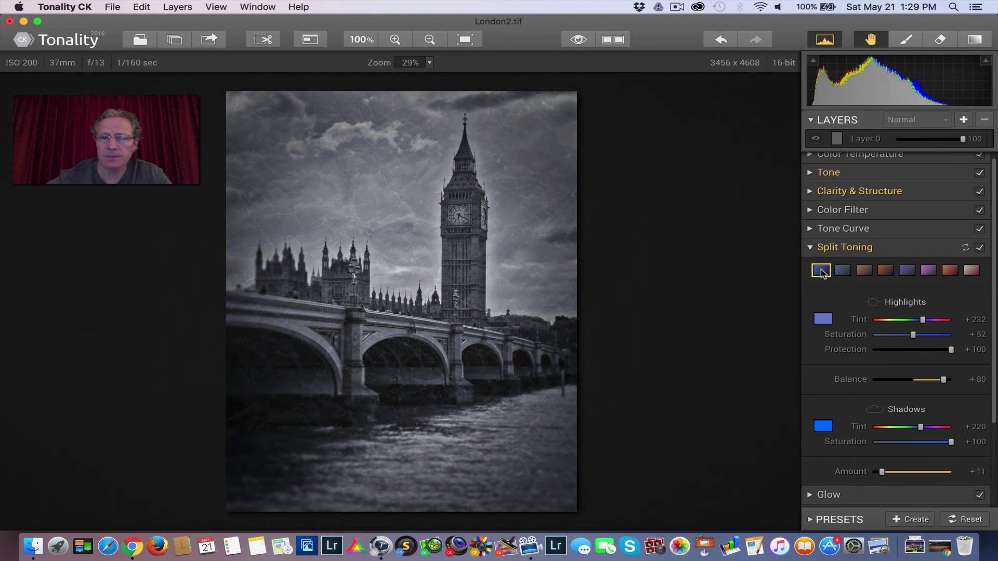
pyautogui.moveTo(913, 335); pyautogui.dragTo(918, 335)
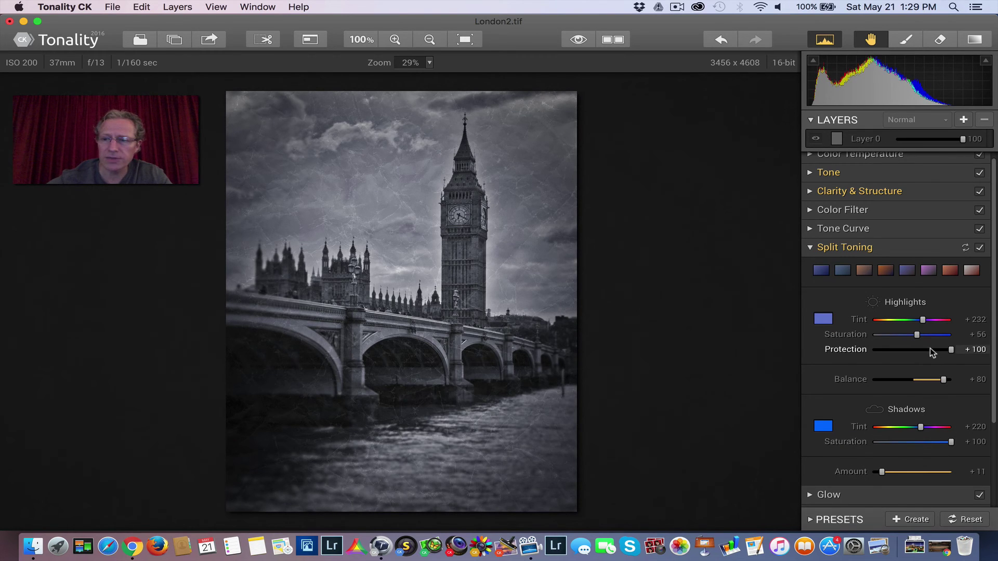
pyautogui.moveTo(919, 334); pyautogui.dragTo(924, 333)
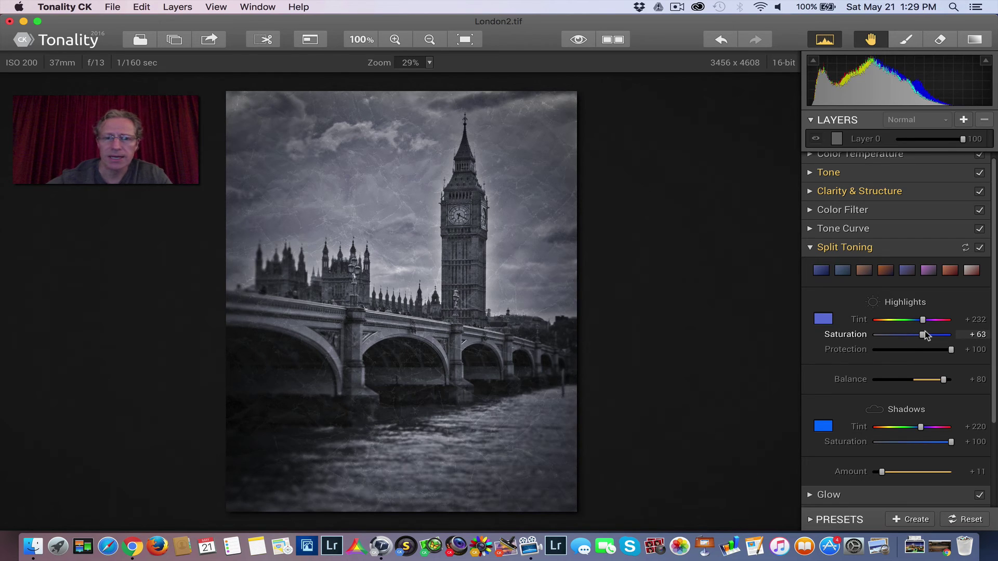
# - Compare the photo with split toning off and on twice, keep it on, then collapse Split Toning
pyautogui.click(979, 248)
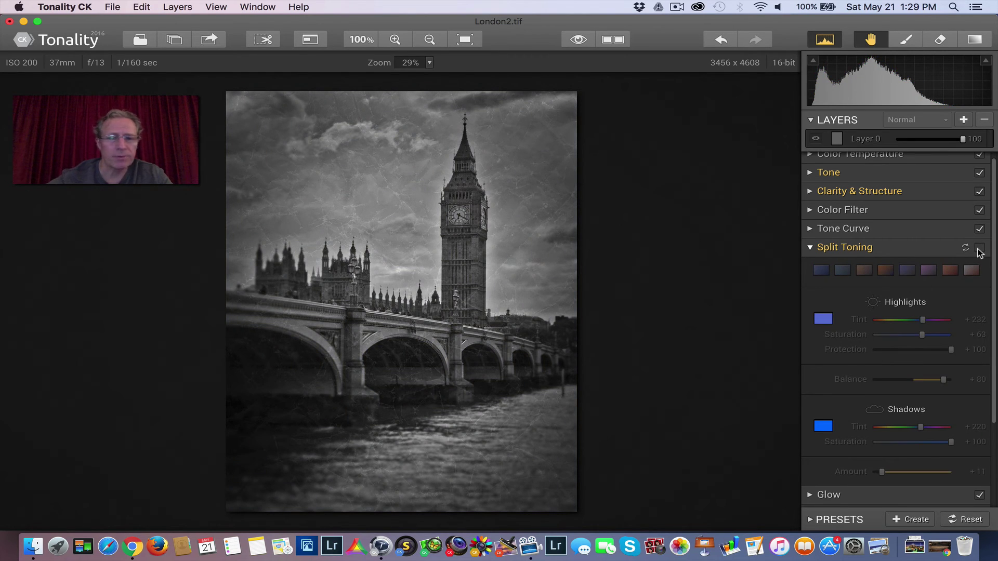
pyautogui.click(979, 249)
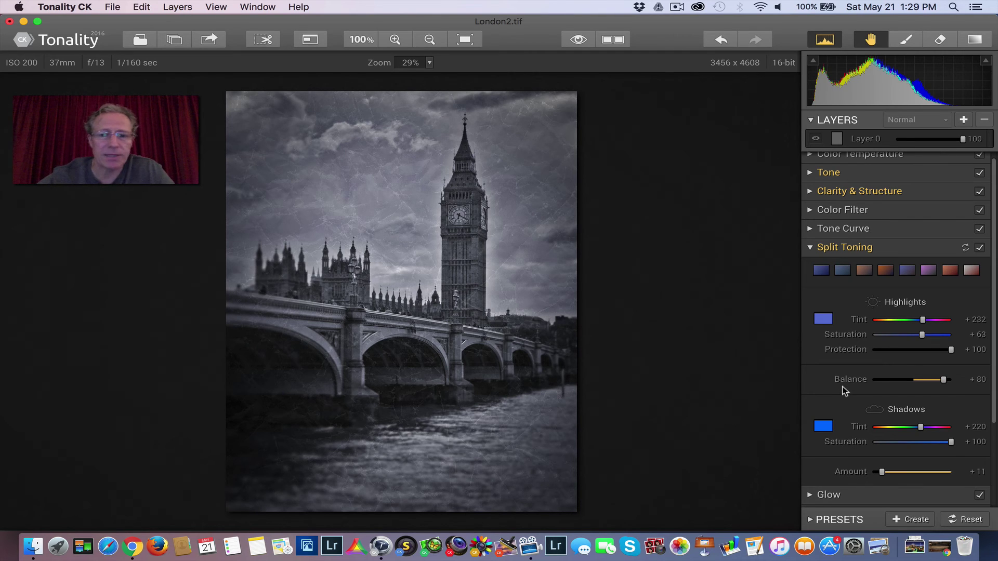
pyautogui.click(980, 247)
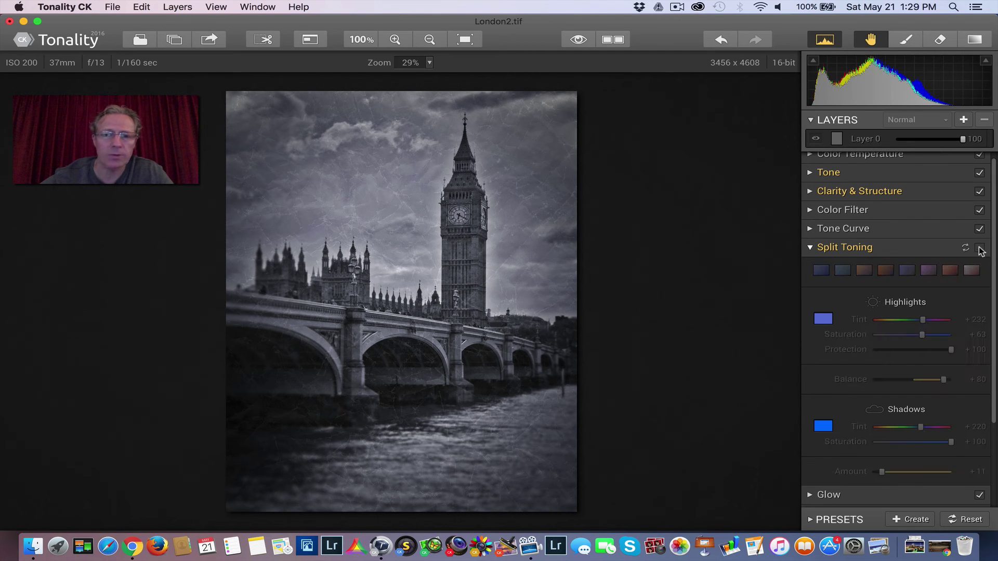
pyautogui.click(980, 248)
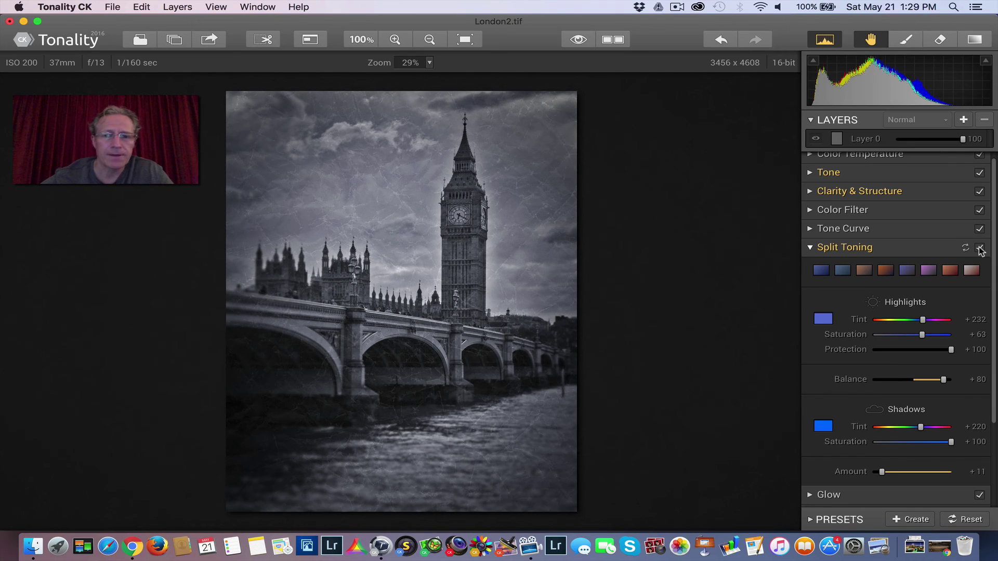
pyautogui.click(907, 245)
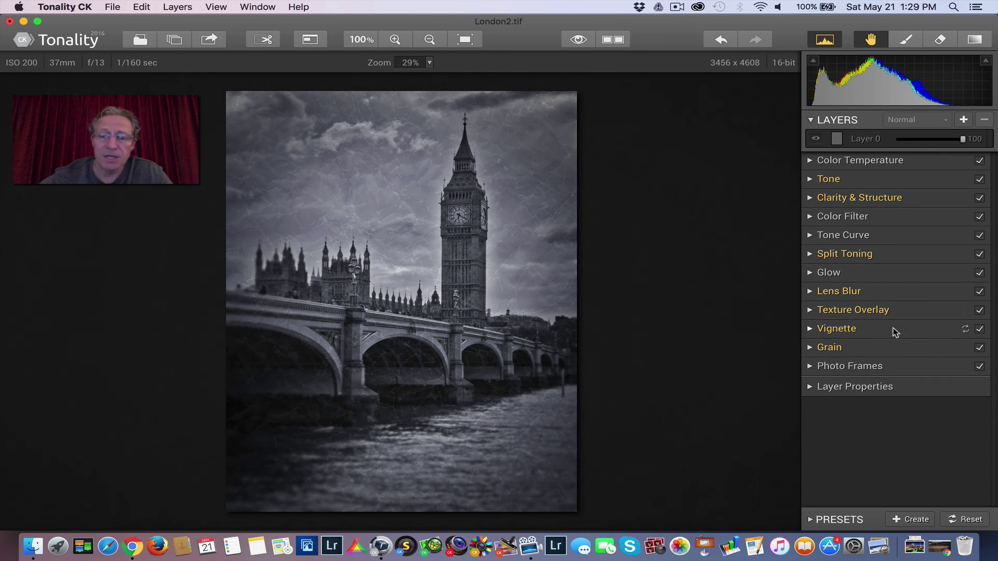
# - Try several Photo Frames and choose the soft white weathered frame, third in the second row
pyautogui.click(873, 371)
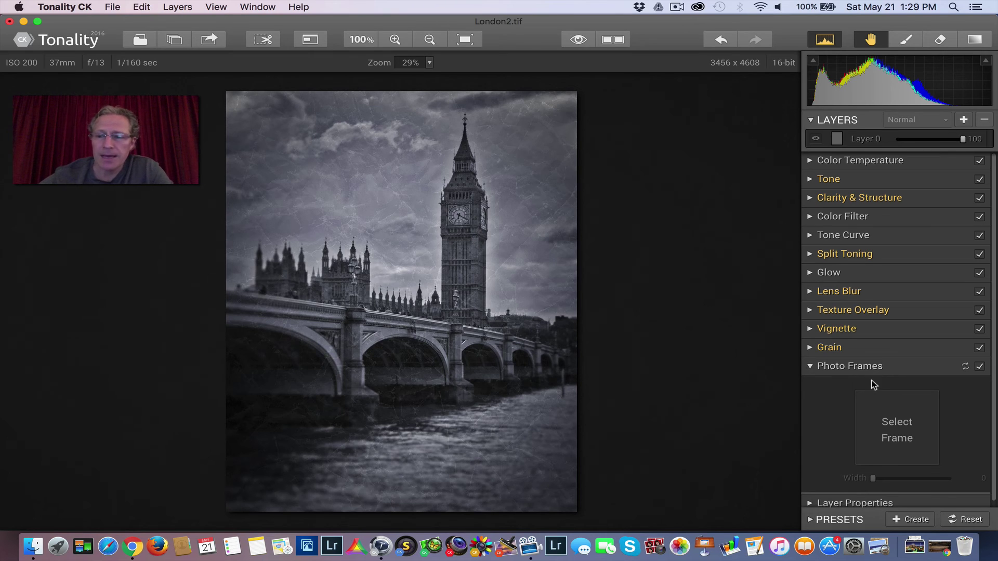
pyautogui.click(900, 426)
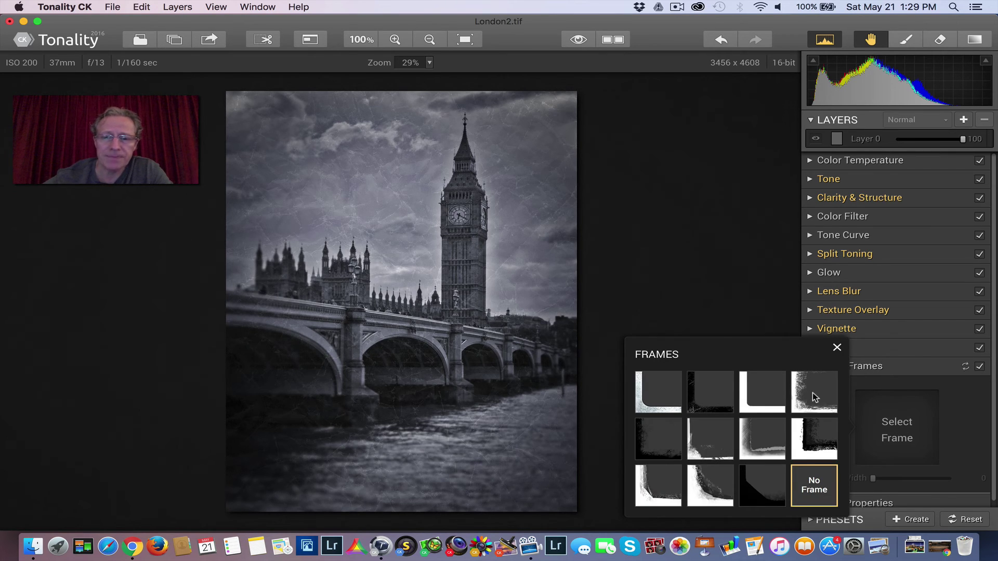
pyautogui.click(796, 392)
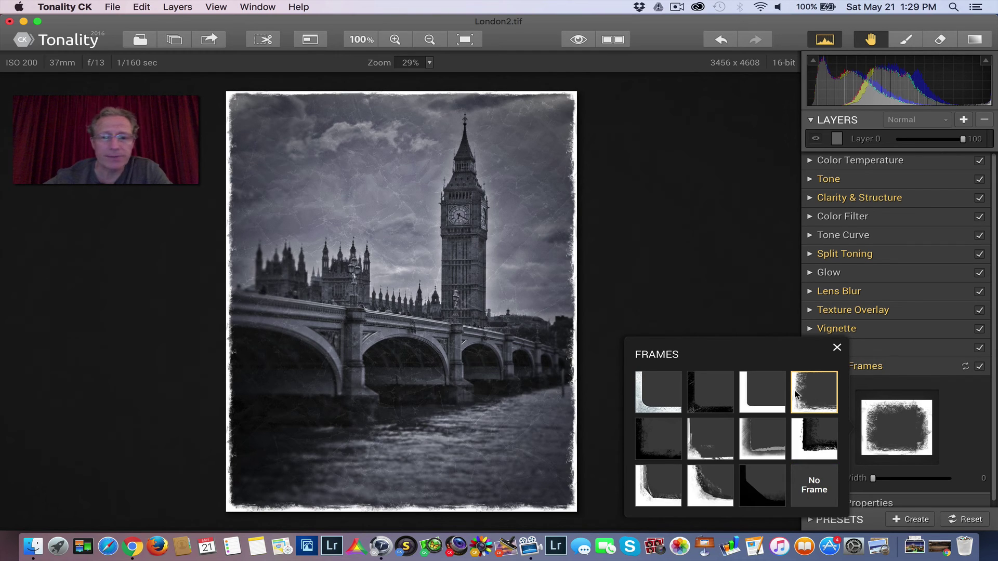
pyautogui.click(703, 394)
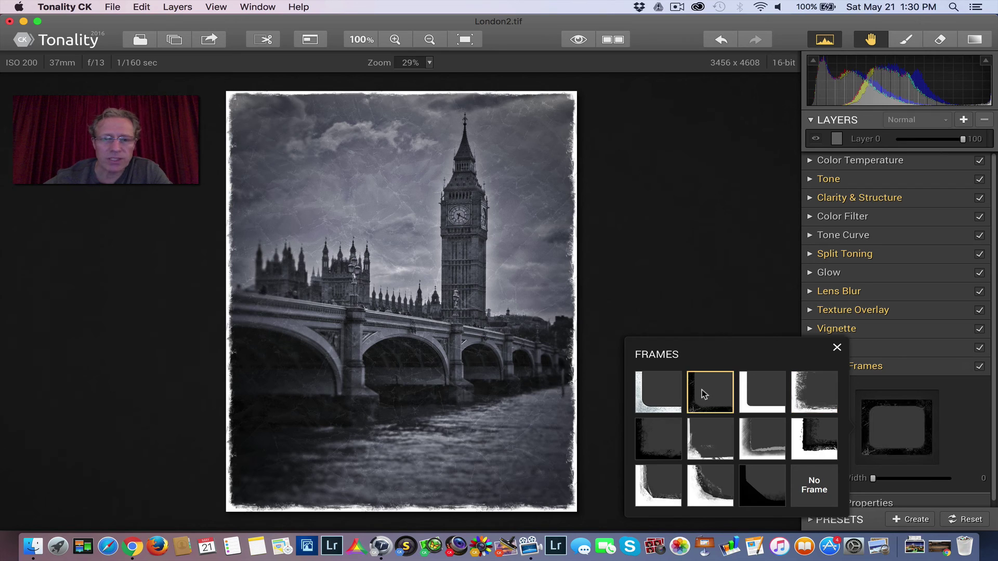
pyautogui.click(647, 441)
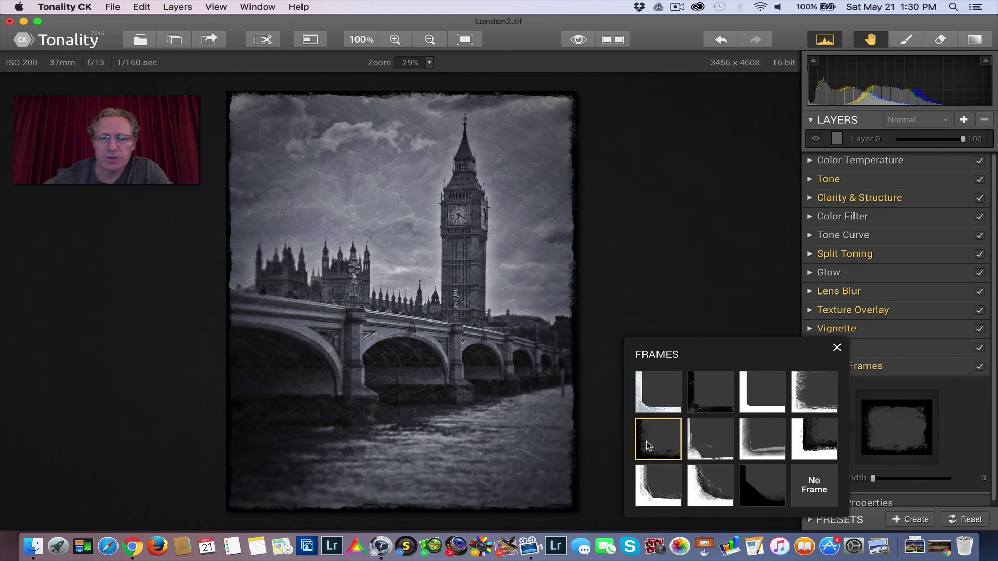
pyautogui.click(726, 441)
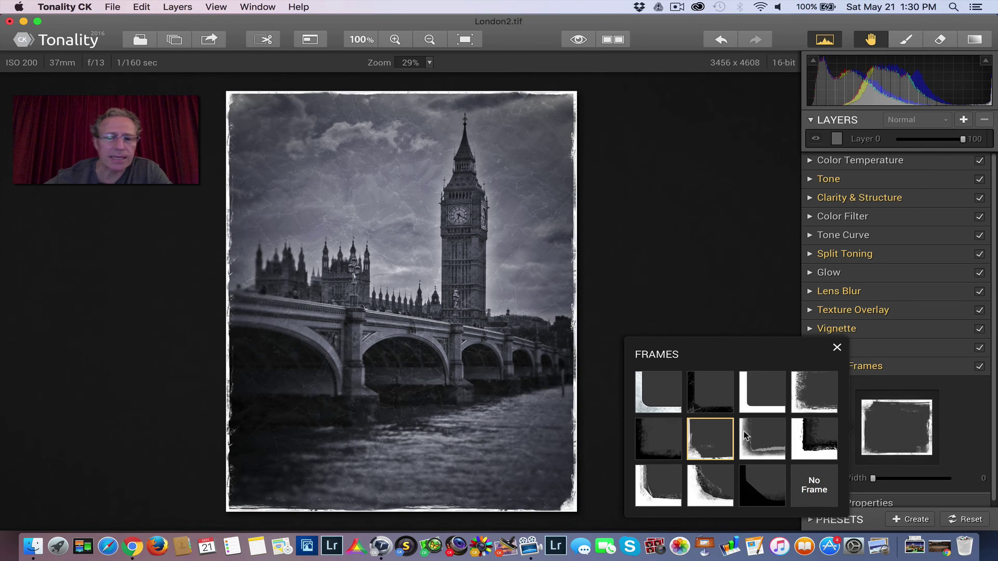
pyautogui.click(774, 431)
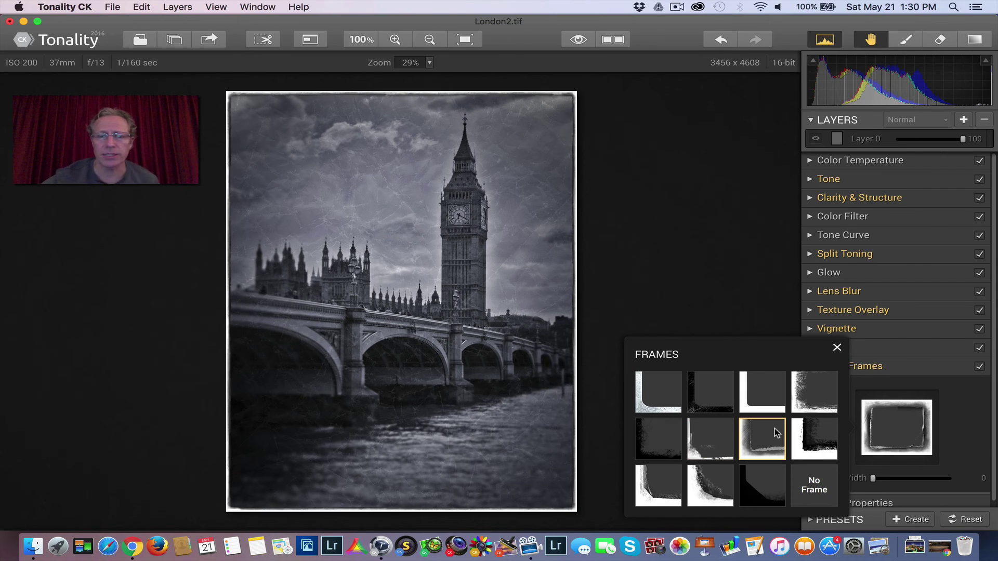
# - Widen the Photo Frames Width to +79 and compare with the frame hidden, leaving it on
pyautogui.click(837, 348)
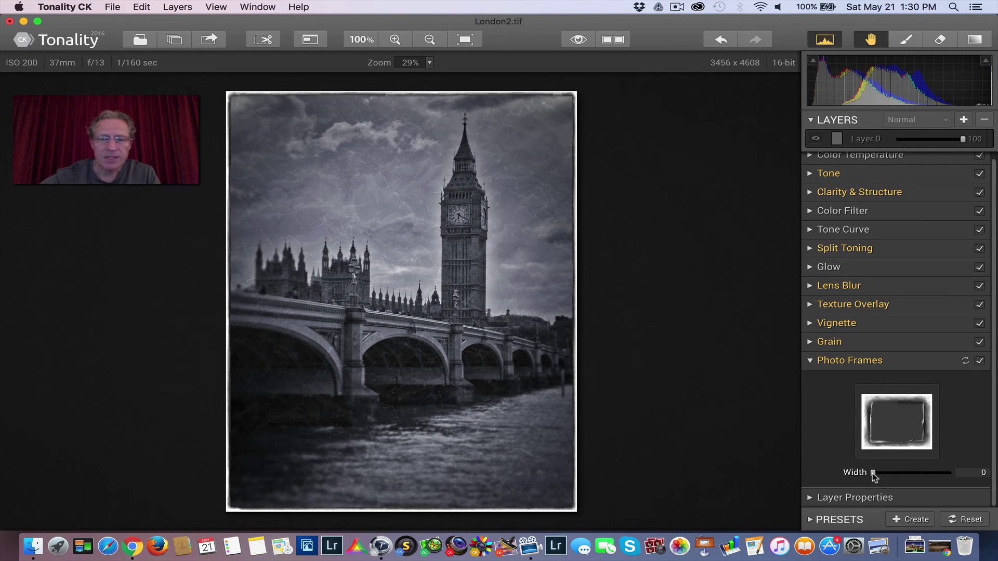
pyautogui.moveTo(872, 473); pyautogui.dragTo(940, 467)
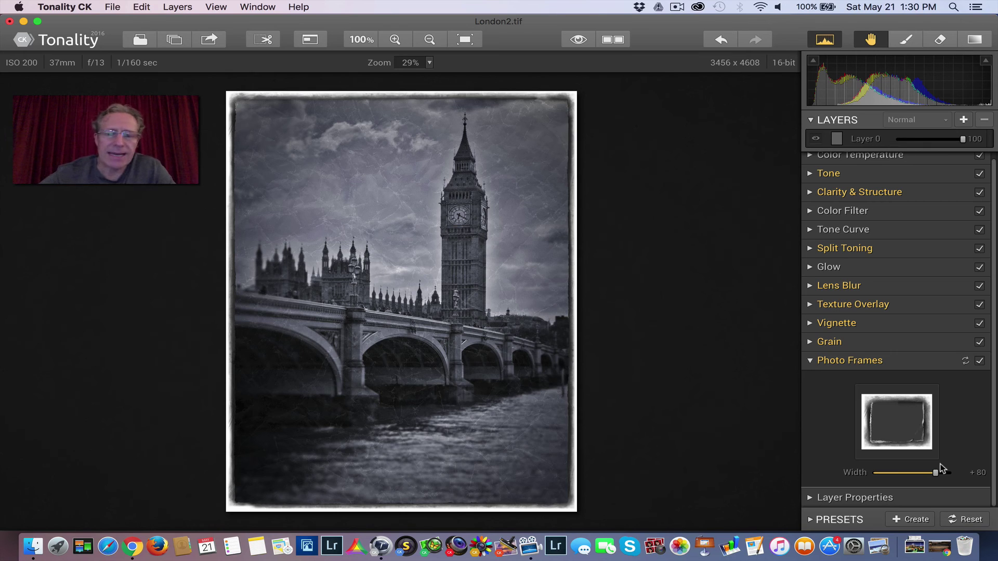
pyautogui.moveTo(936, 473)
pyautogui.mouseDown()
pyautogui.moveTo(963, 471)
pyautogui.moveTo(935, 470)
pyautogui.mouseUp()
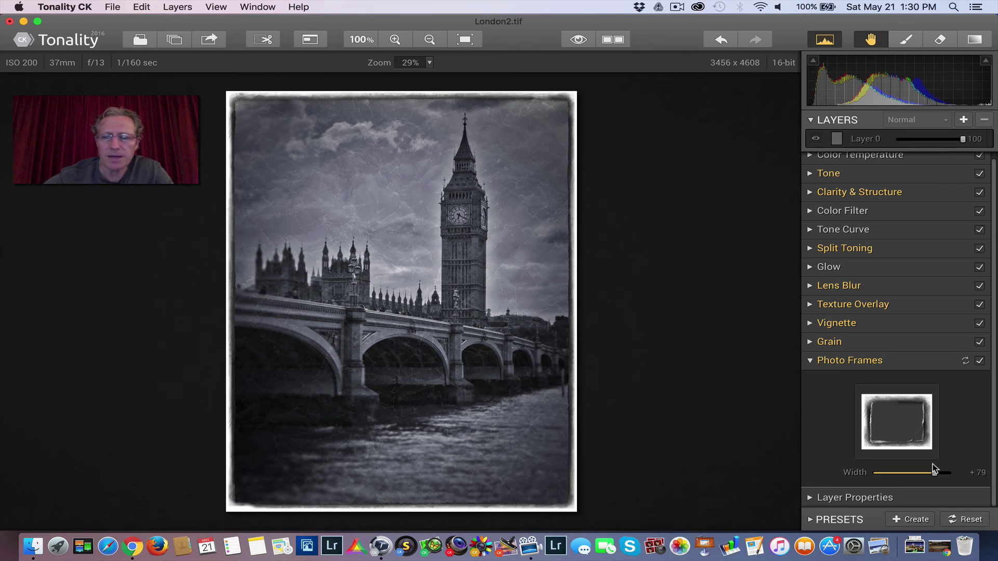
pyautogui.click(980, 360)
pyautogui.click(979, 360)
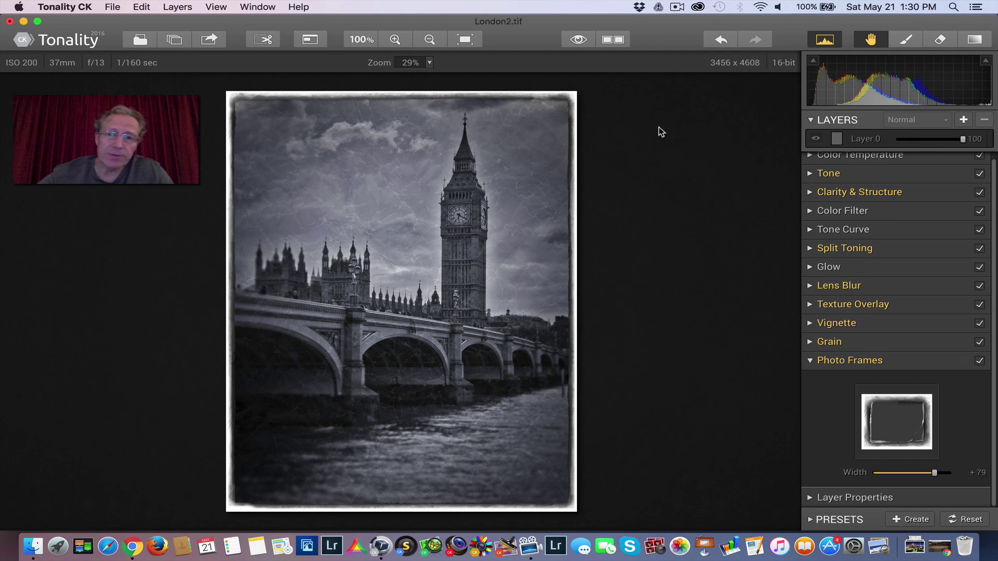
pyautogui.click(578, 40)
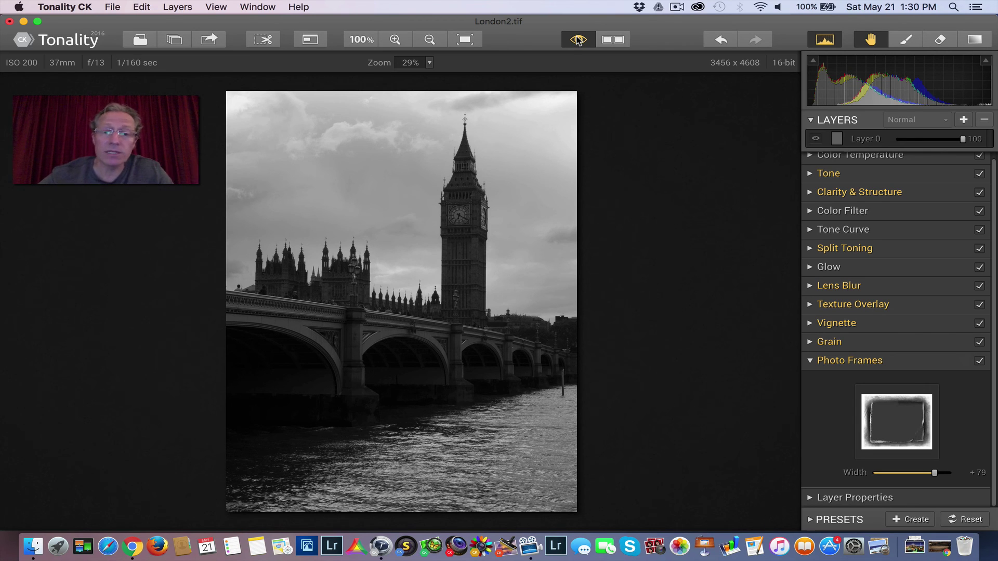
pyautogui.click(577, 41)
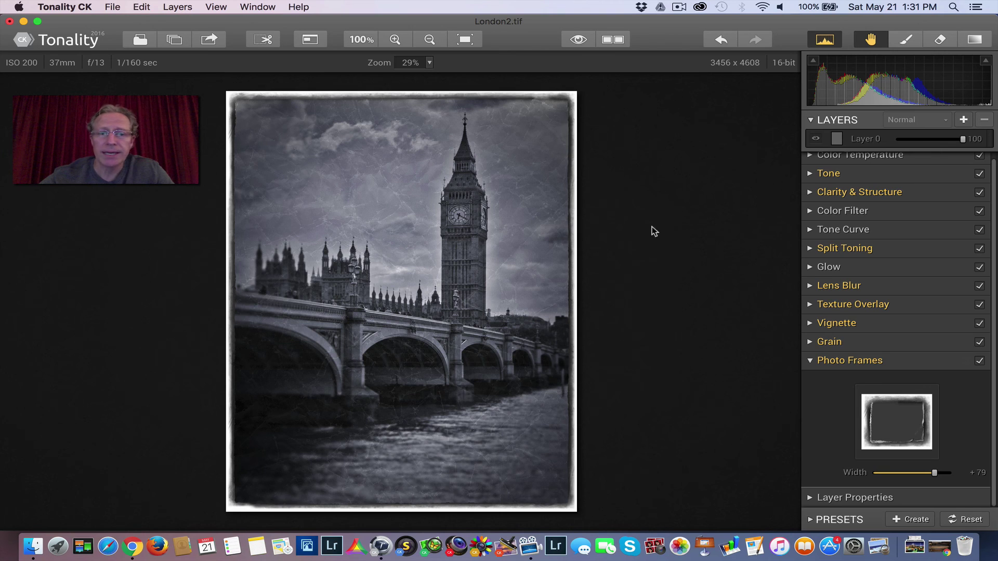
pyautogui.click(579, 41)
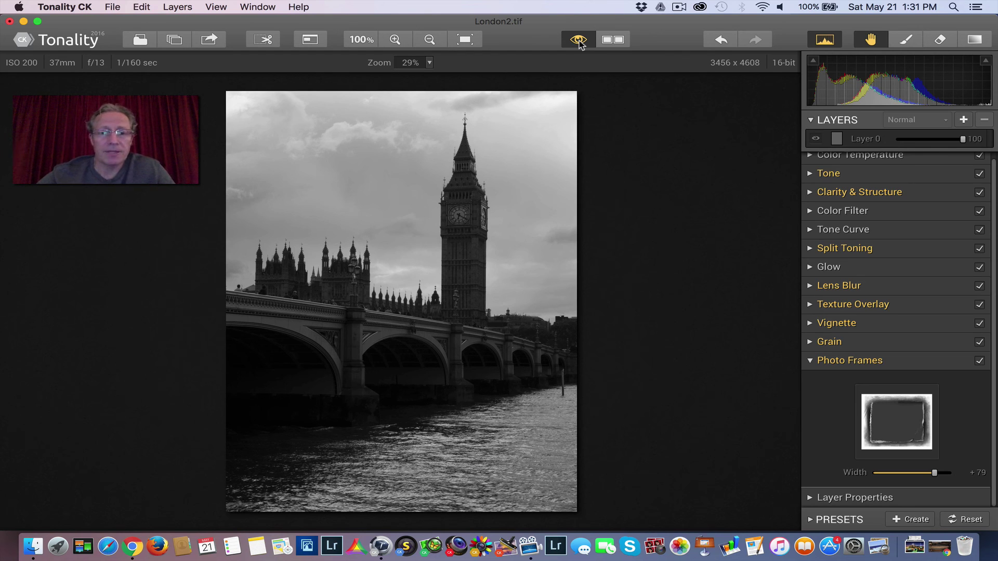
pyautogui.click(578, 40)
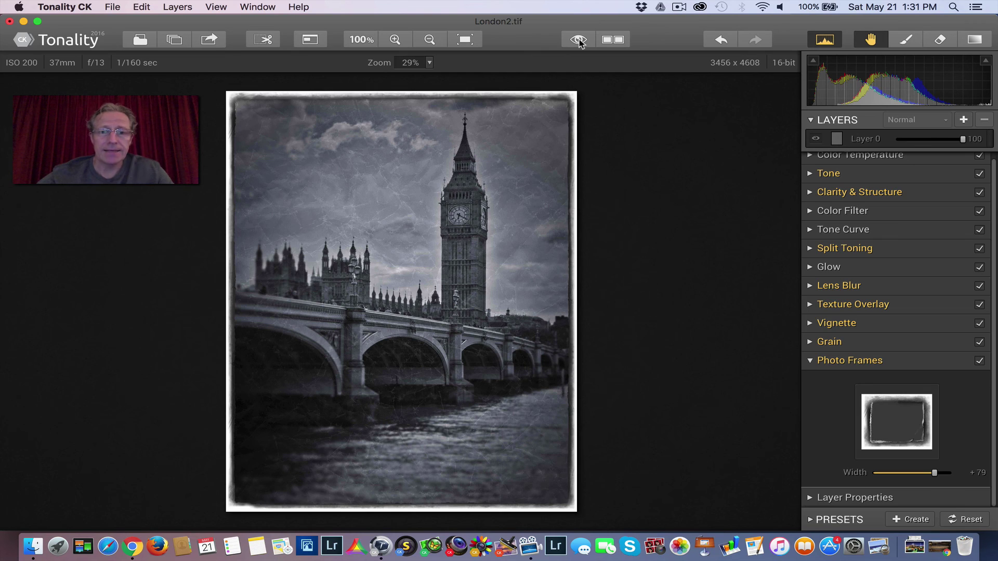